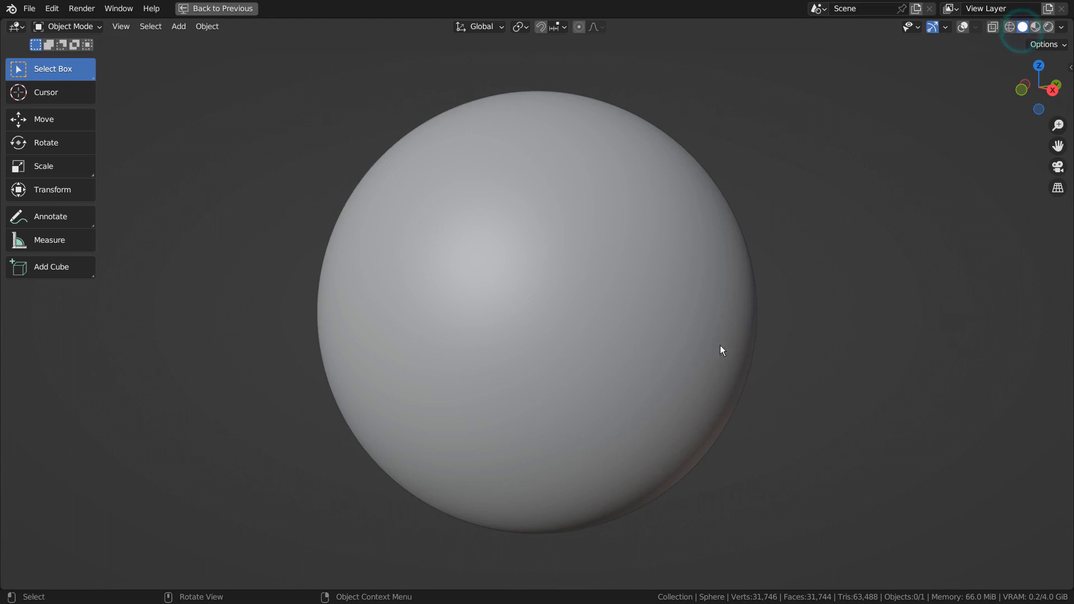
- Turn on the viewport overlays and inspect the sphere's mesh in Edit Mode before returning to Object Mode
middle_drag(545, 239, 580, 337)
middle_drag(534, 443, 894, 4)
click(962, 26)
middle_drag(794, 212, 511, 233)
key(Tab)
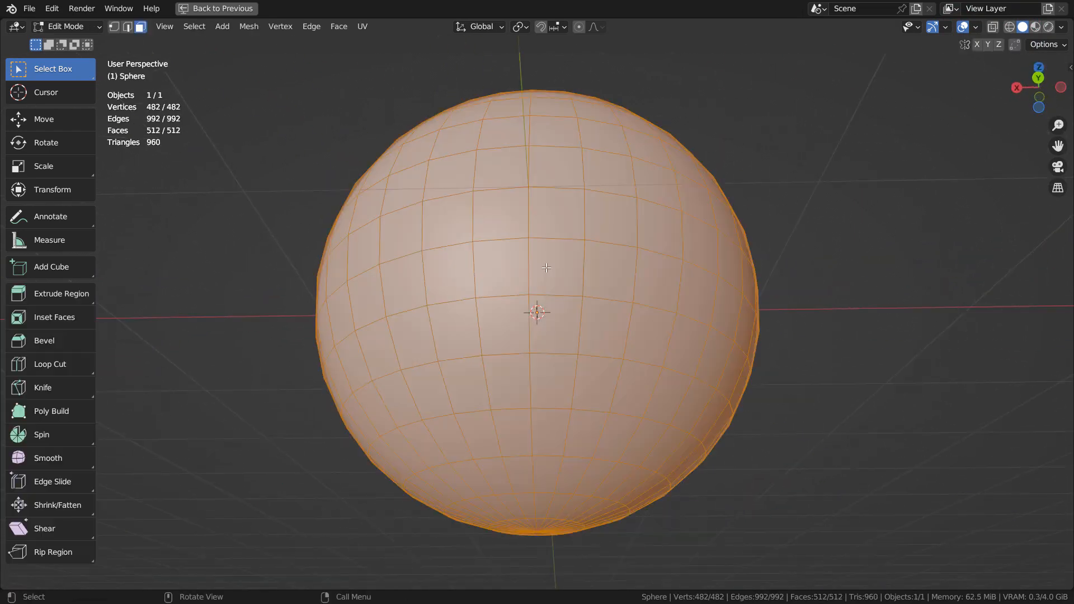
middle_drag(547, 268, 535, 245)
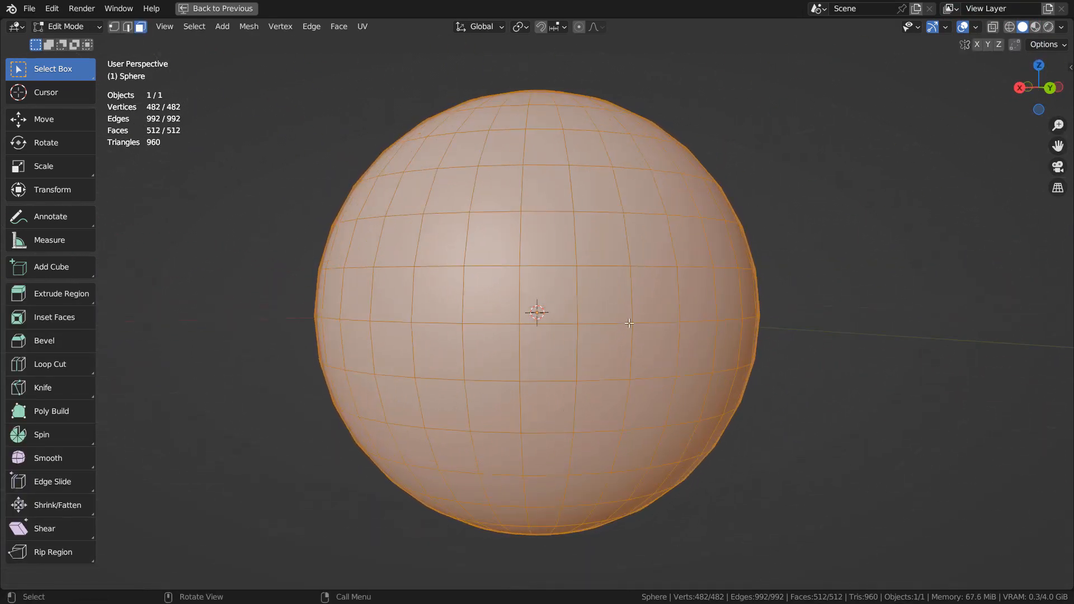
key(Tab)
- Examine the sphere in Material Preview, comparing it with the Wireframe and Solid shading modes
click(1035, 27)
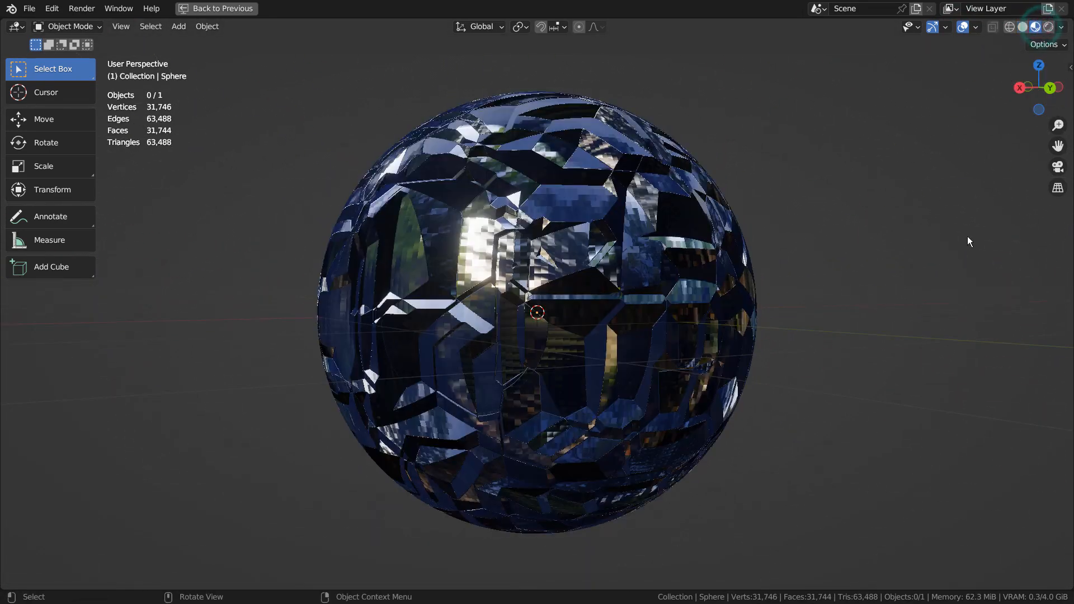
mouse_move(968, 238)
middle_down()
mouse_move(914, 250)
mouse_move(428, 254)
mouse_move(693, 186)
mouse_move(795, 226)
mouse_move(855, 265)
mouse_move(893, 269)
mouse_move(920, 296)
middle_up()
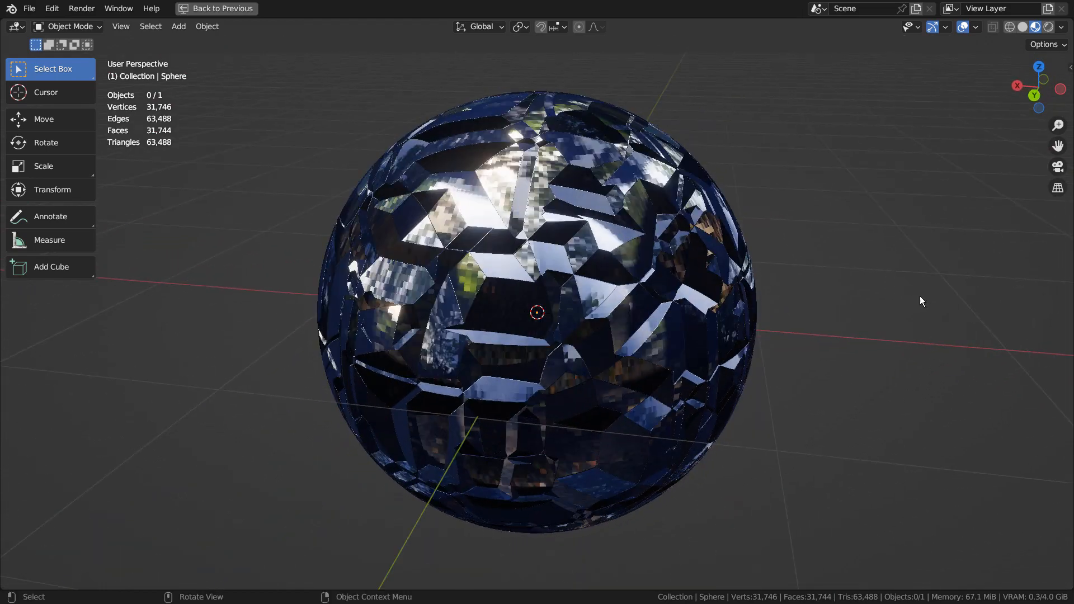
key(Tab)
key(Tab)
click(1021, 27)
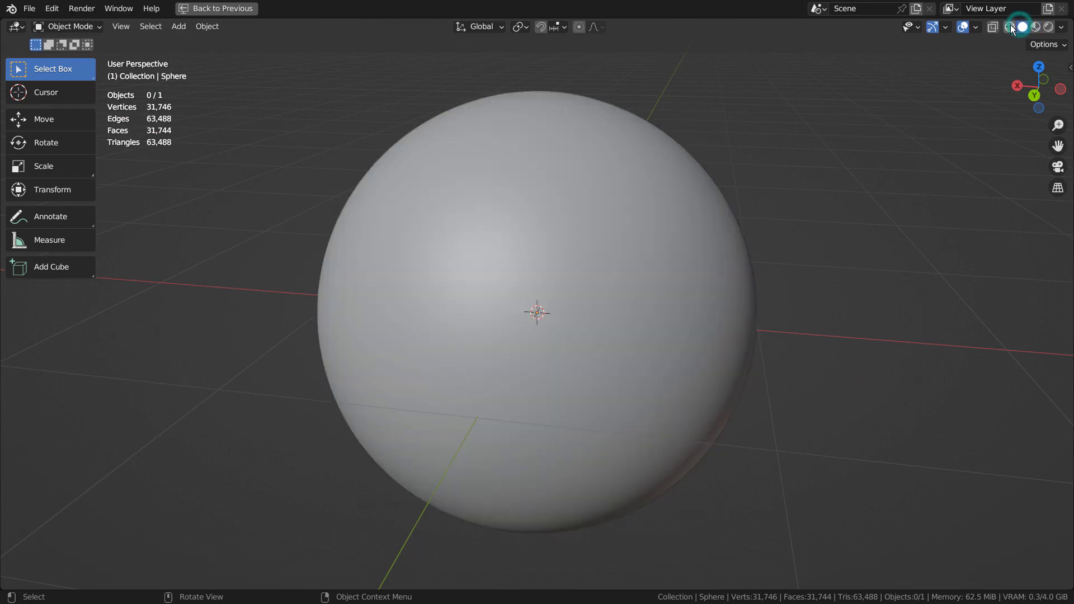
click(1009, 27)
click(1022, 26)
- Restore the full window layout, open the Shading workspace and select the sphere
key(ctrl+space)
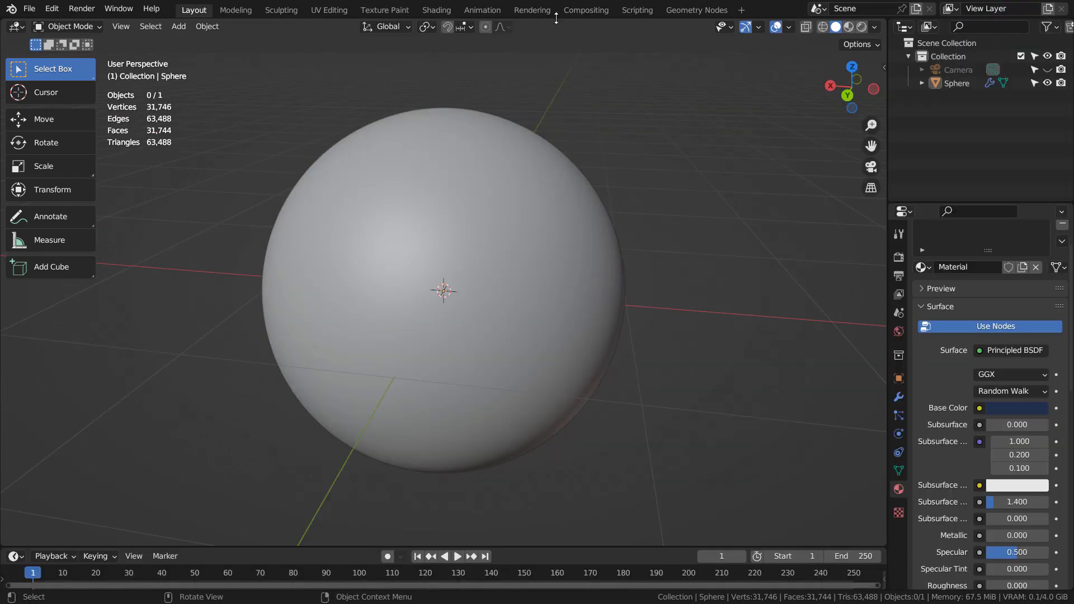
click(437, 12)
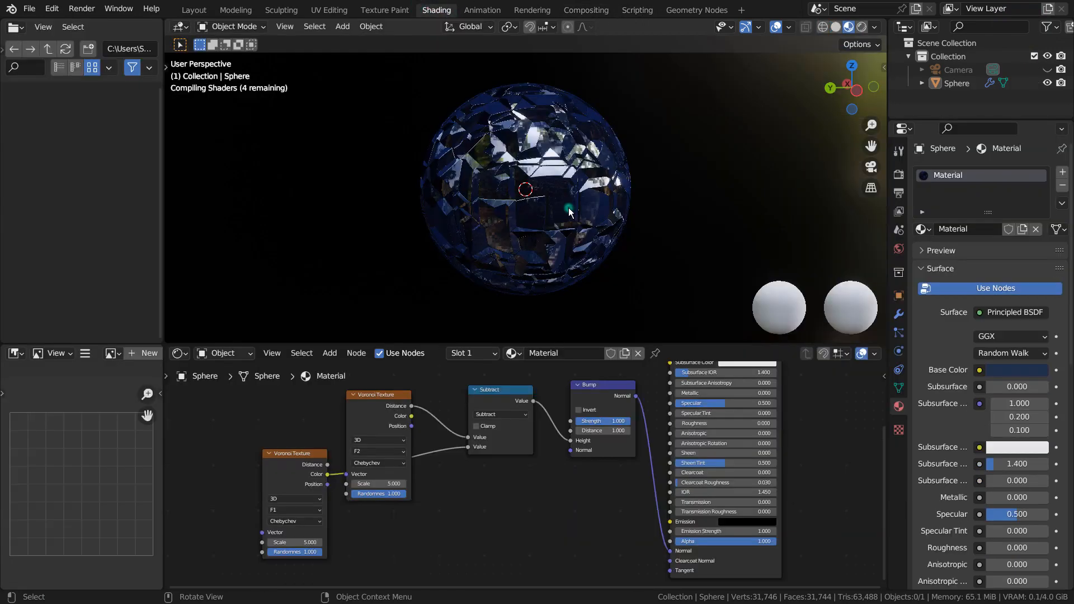
click(569, 211)
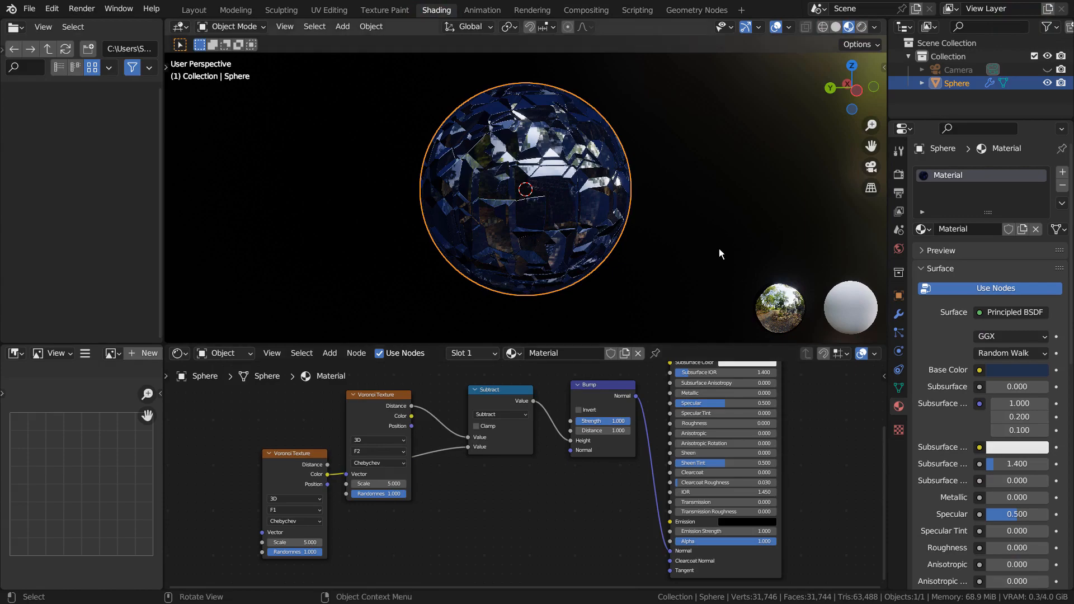
- Compare the sphere's Solid and Material Preview shading while viewing it from different angles
middle_drag(719, 248, 756, 156)
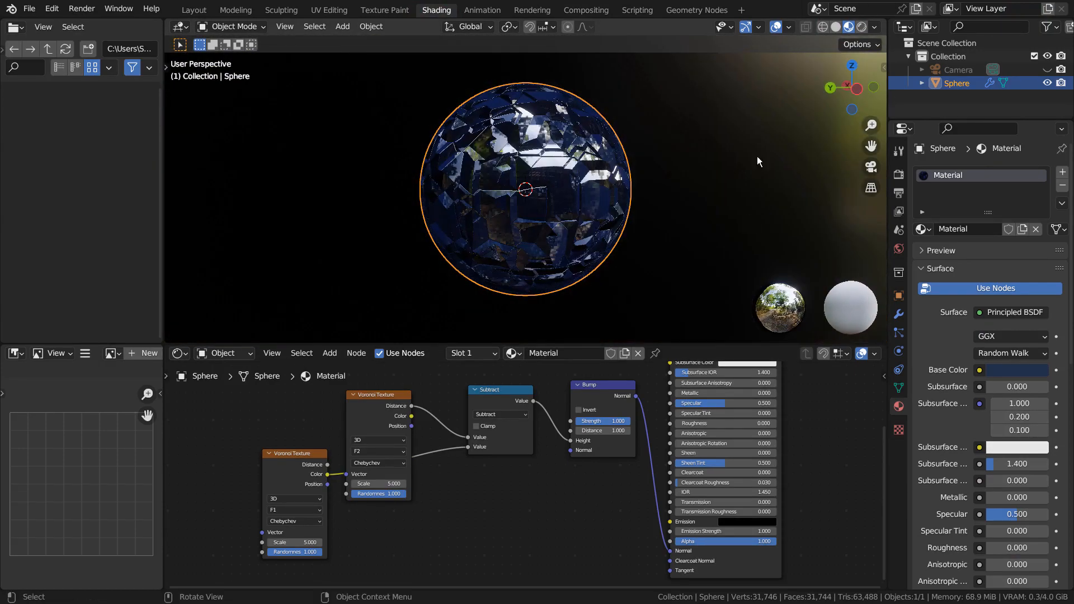
click(835, 27)
click(848, 27)
middle_drag(760, 215, 625, 215)
- Maximize the shader node editor and examine the whole material node tree
key(ctrl+space)
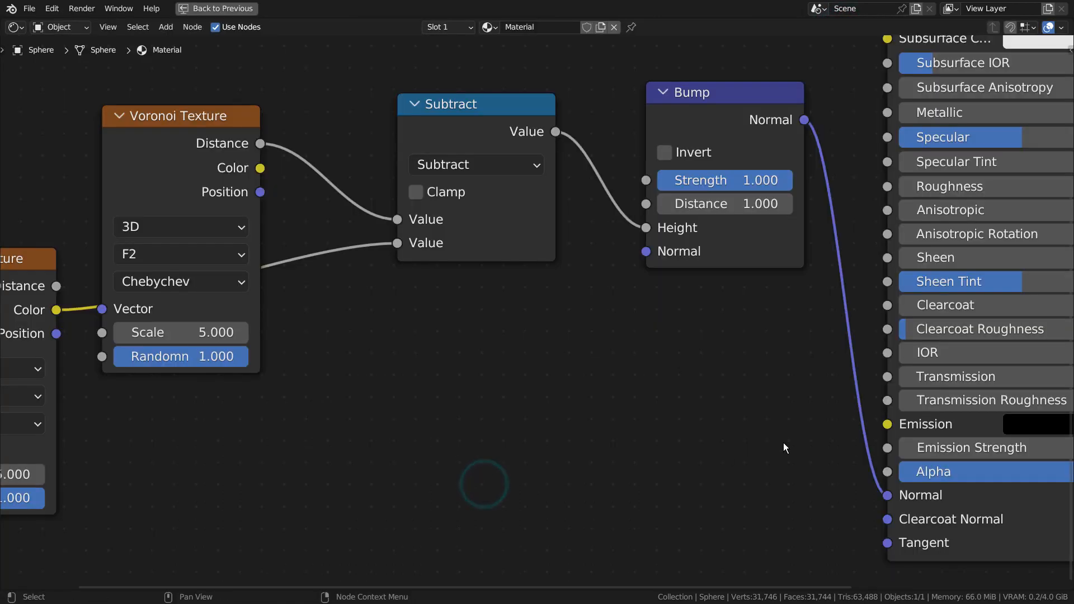
scroll(783, 442, down, 3)
middle_drag(716, 411, 634, 465)
scroll(672, 458, up, 1)
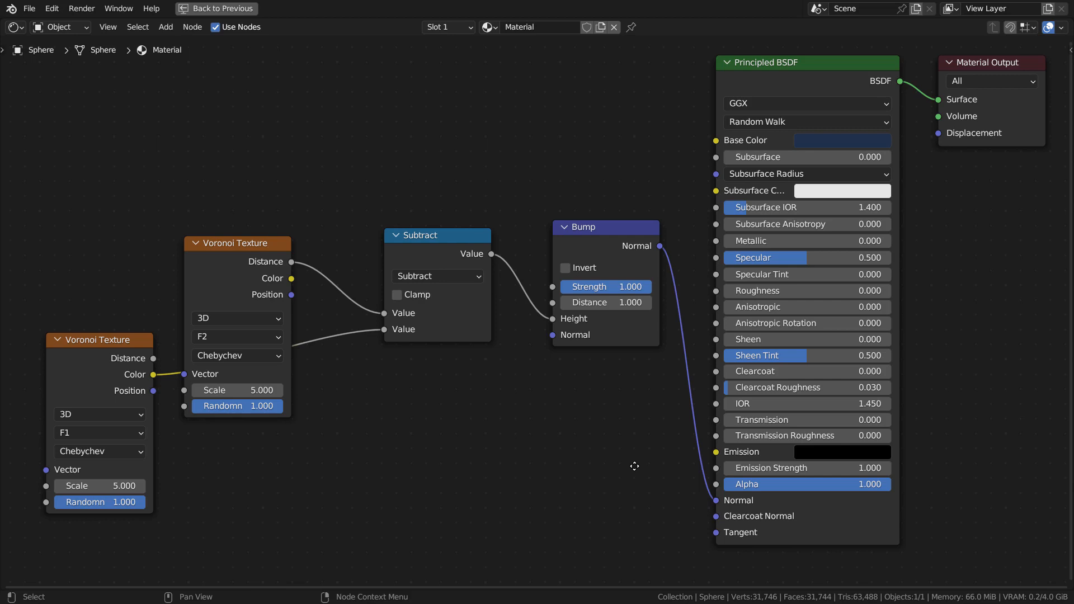
- Add a Math node set to Subtract above the existing one, and delete it again
key(shift+a)
click(393, 116)
text(ma)
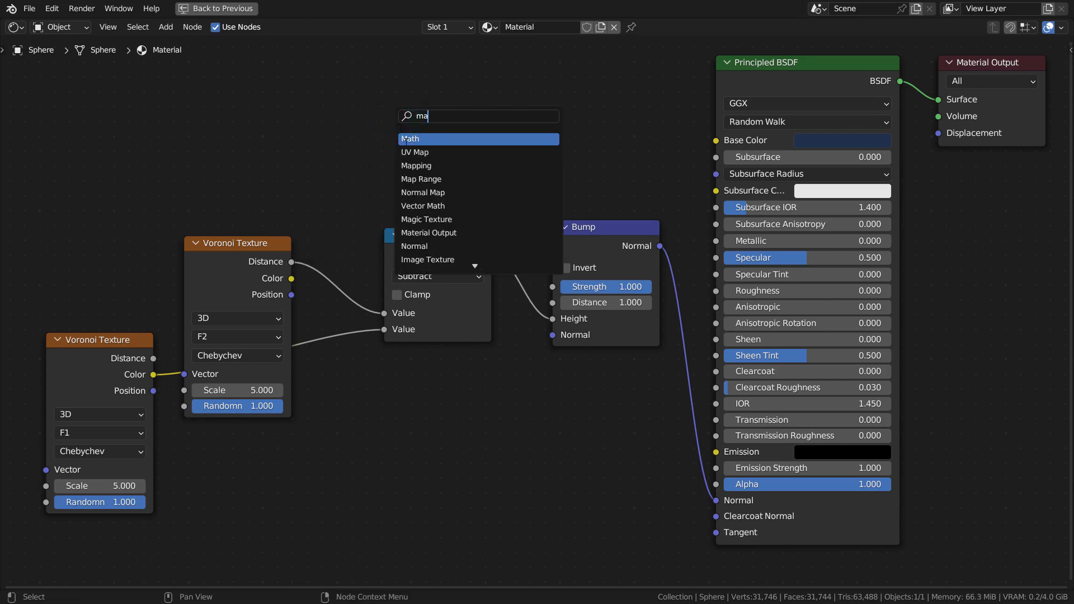
key(Return)
click(428, 143)
click(428, 139)
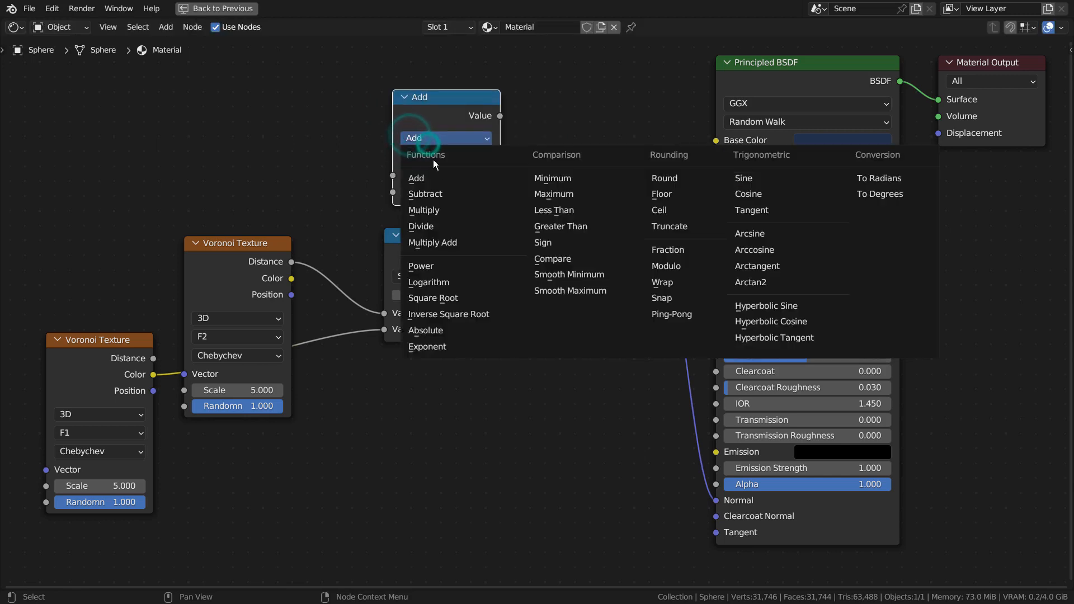
click(448, 195)
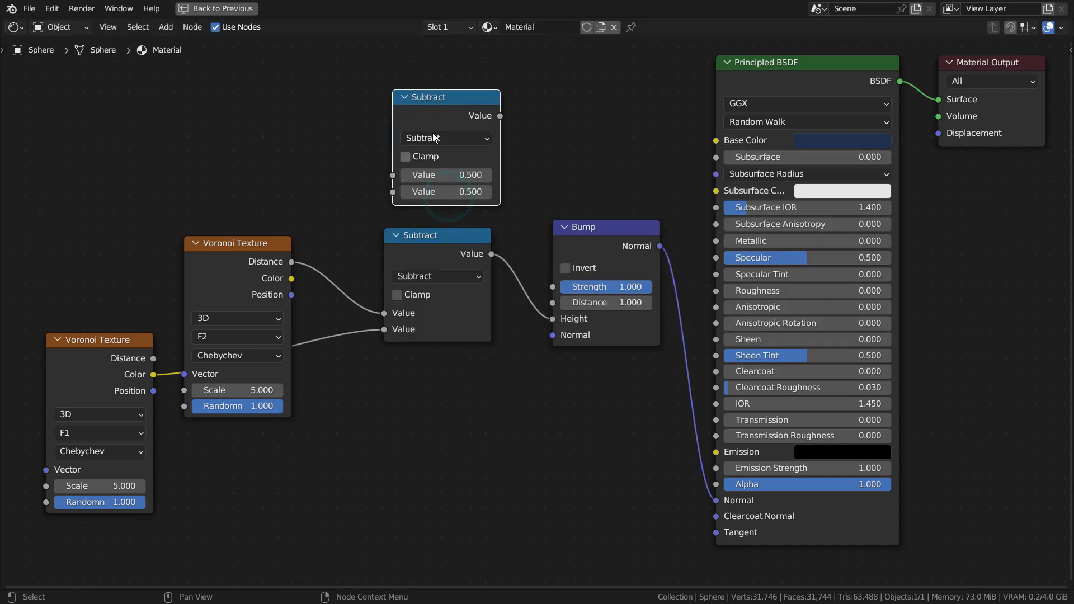
click(425, 109)
key(x)
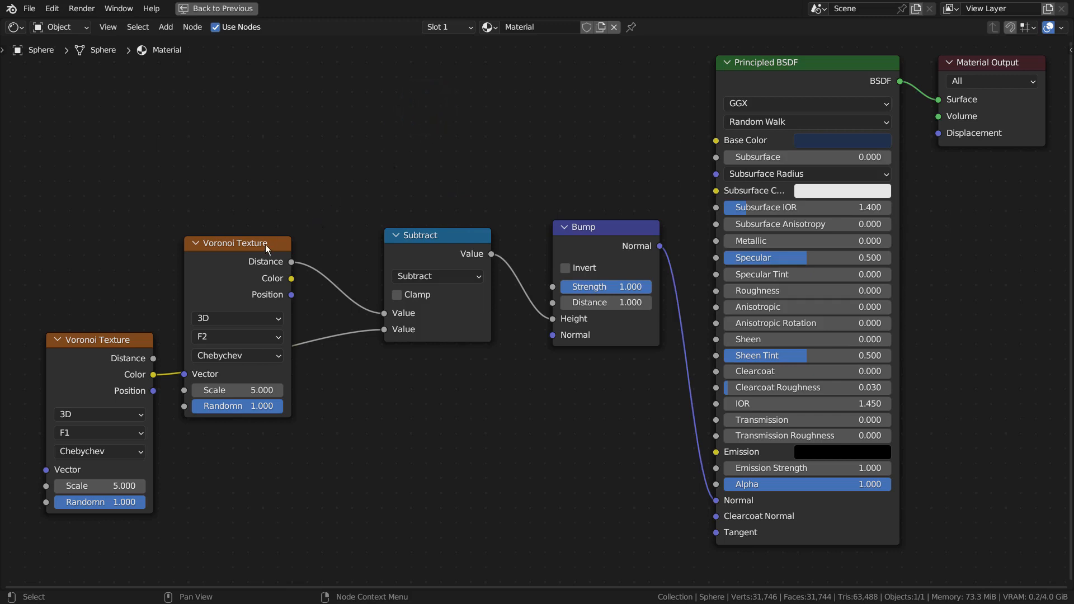
- Move the F2 Voronoi Texture node up, clear of the link below it, and restore the full workspace layout
drag(266, 247, 271, 159)
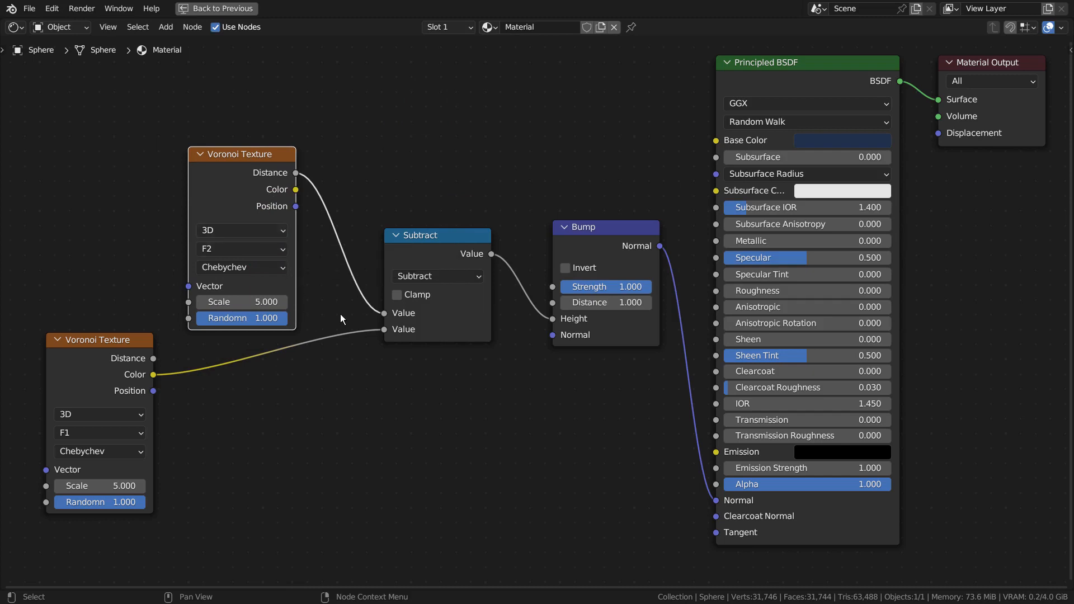
key(ctrl+space)
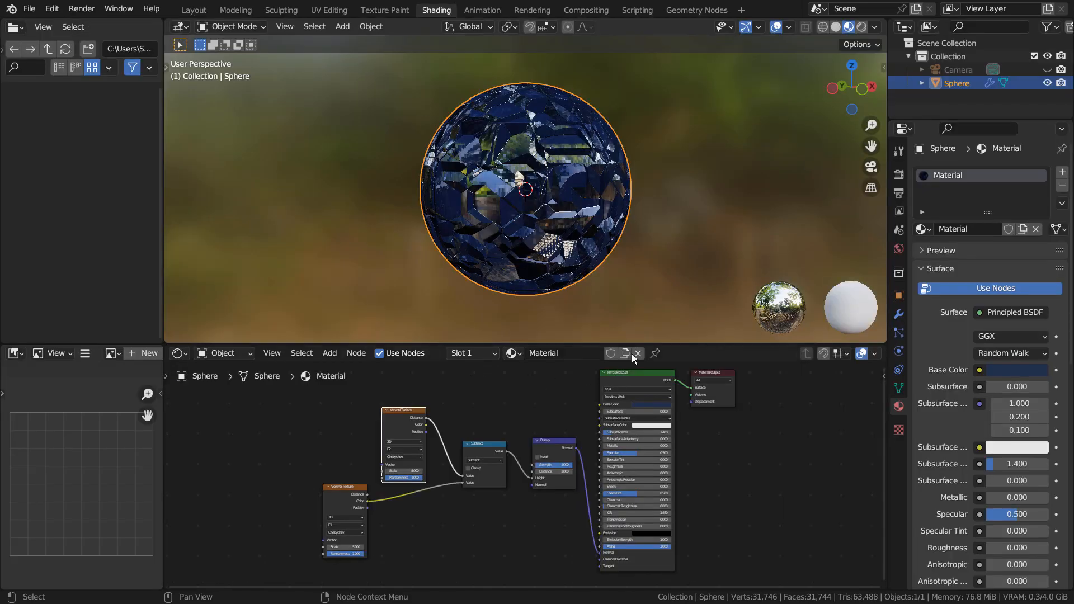
- Try a Distance of 45.5 on the Bump node and reset it to the default 1
scroll(635, 266, up, 4)
scroll(522, 474, up, 7)
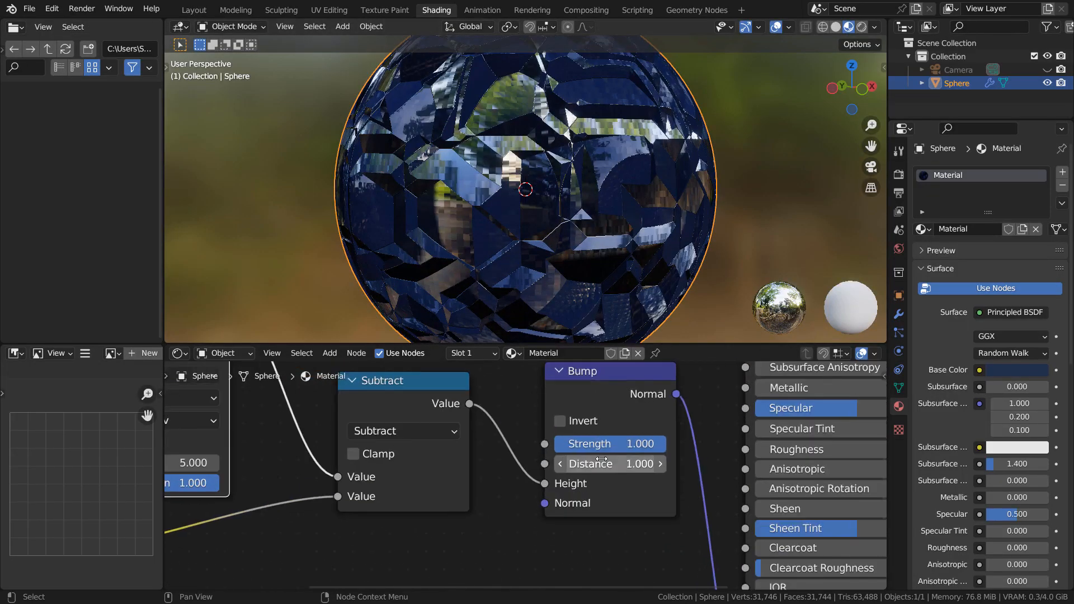
mouse_move(664, 423)
mouse_down()
mouse_move(498, 423)
mouse_move(664, 423)
mouse_up()
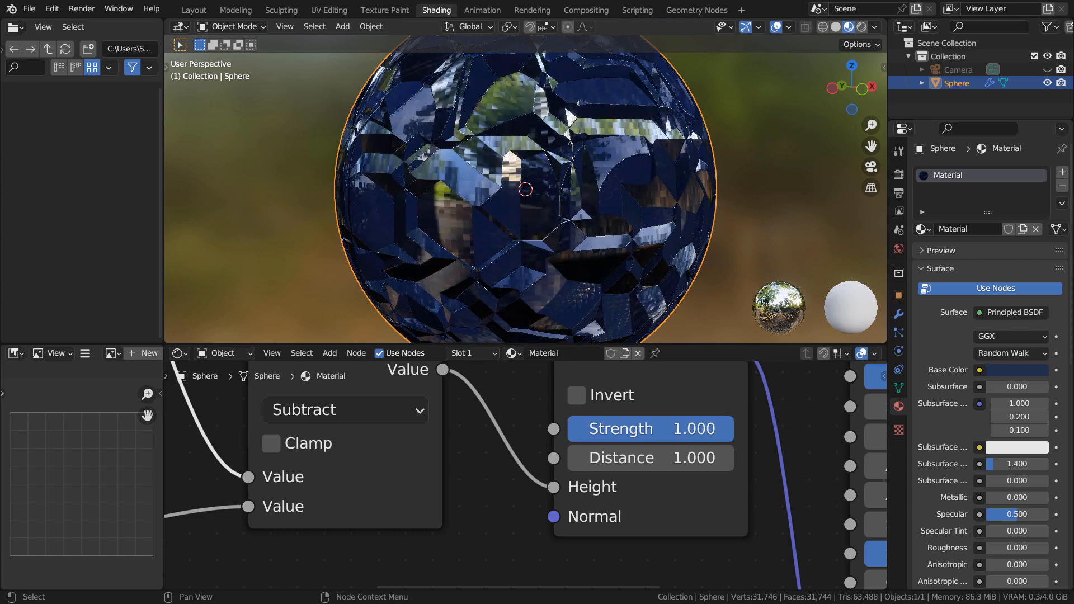
drag(700, 463, 782, 462)
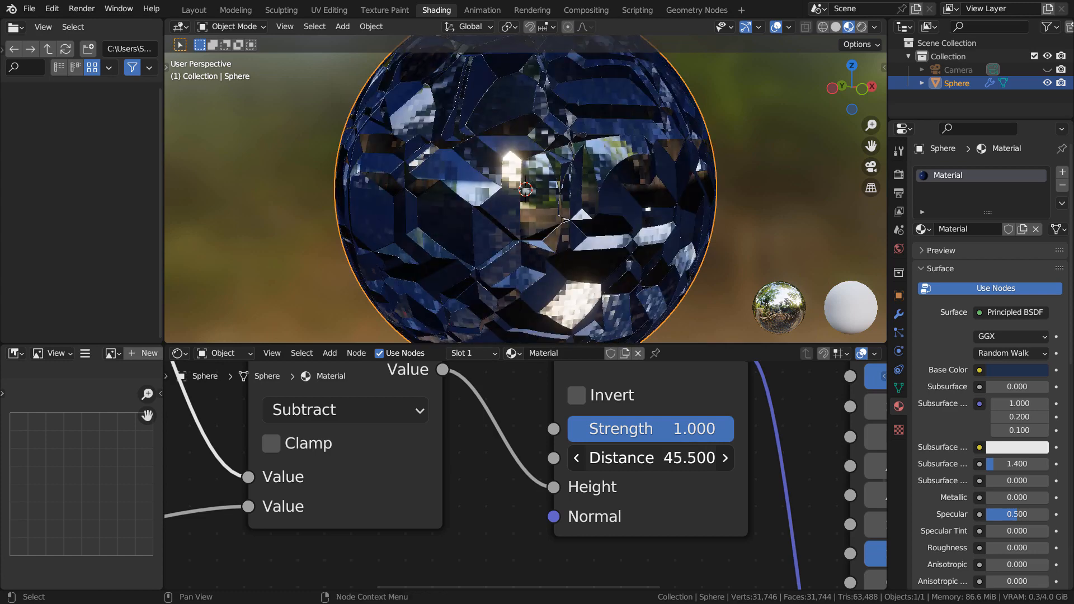
key(BackSpace)
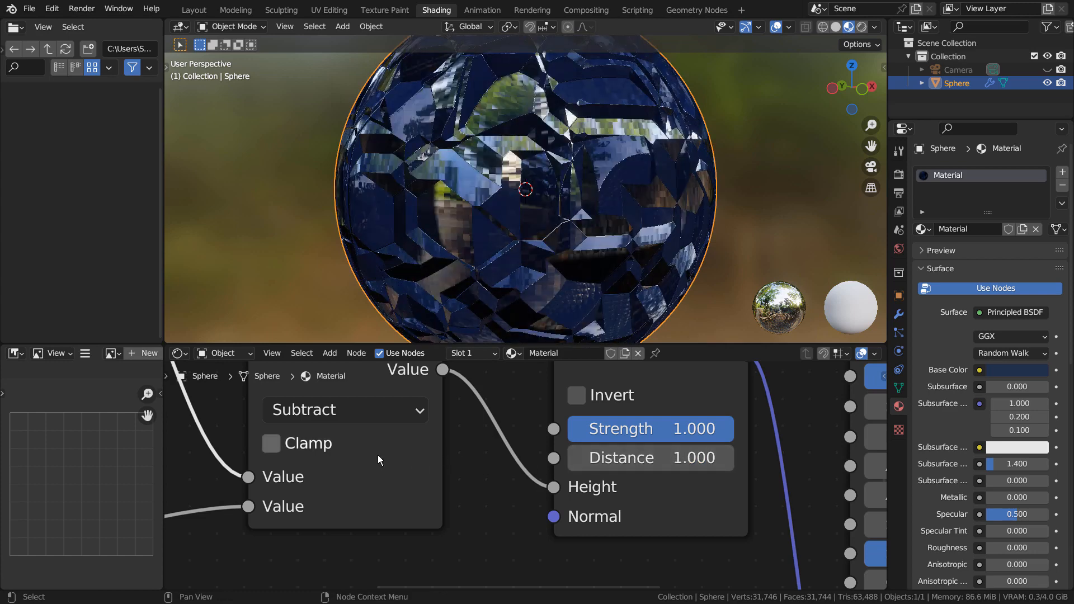
- Try the Add and Multiply operations on the Math node, and return it to Subtract
middle_drag(461, 444, 508, 494)
click(468, 475)
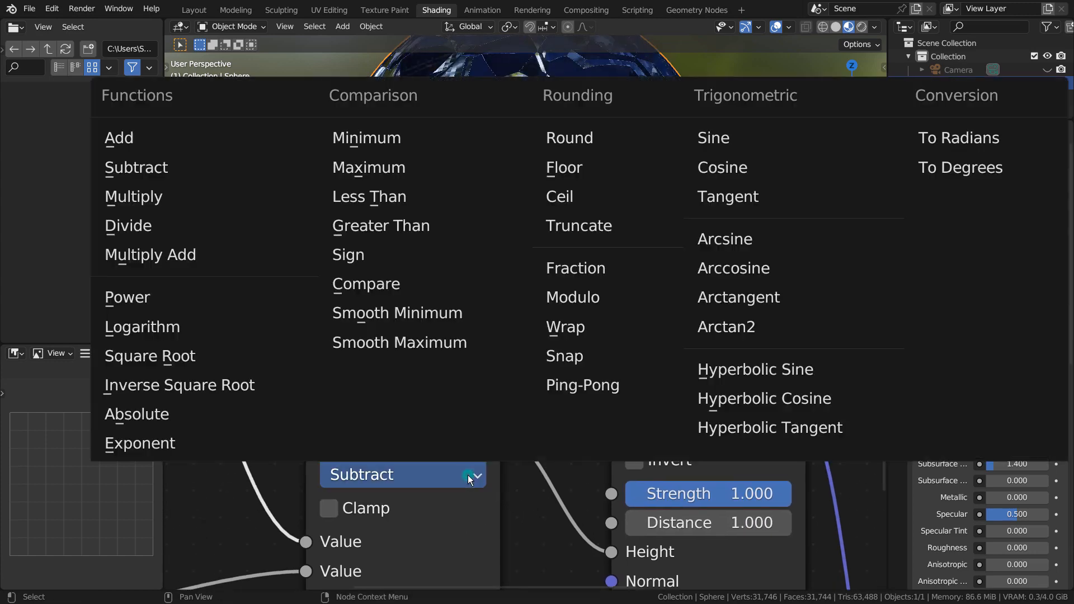
click(165, 138)
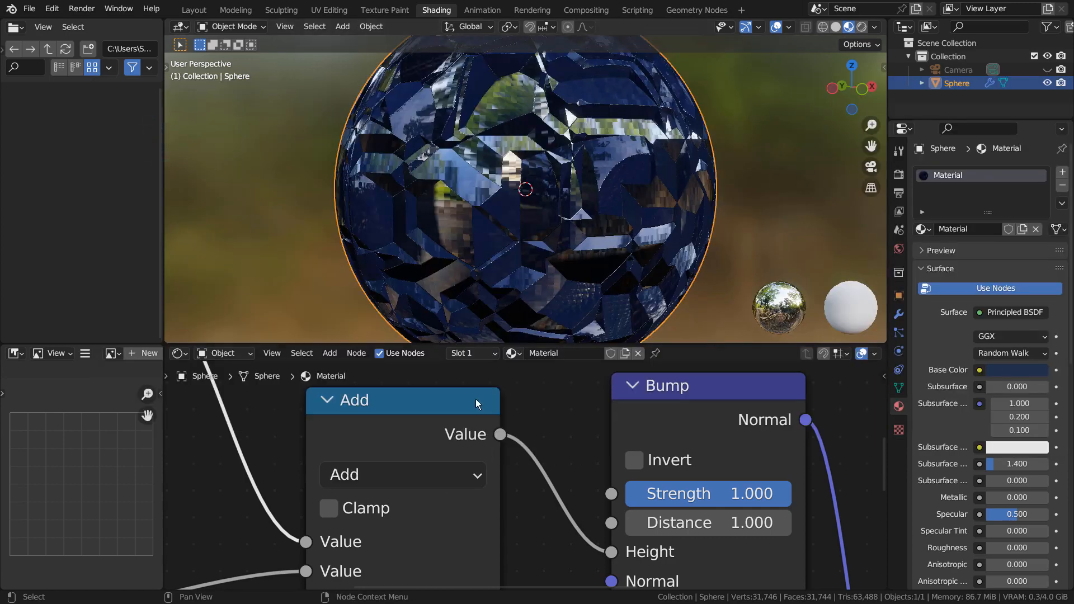
click(452, 475)
click(211, 203)
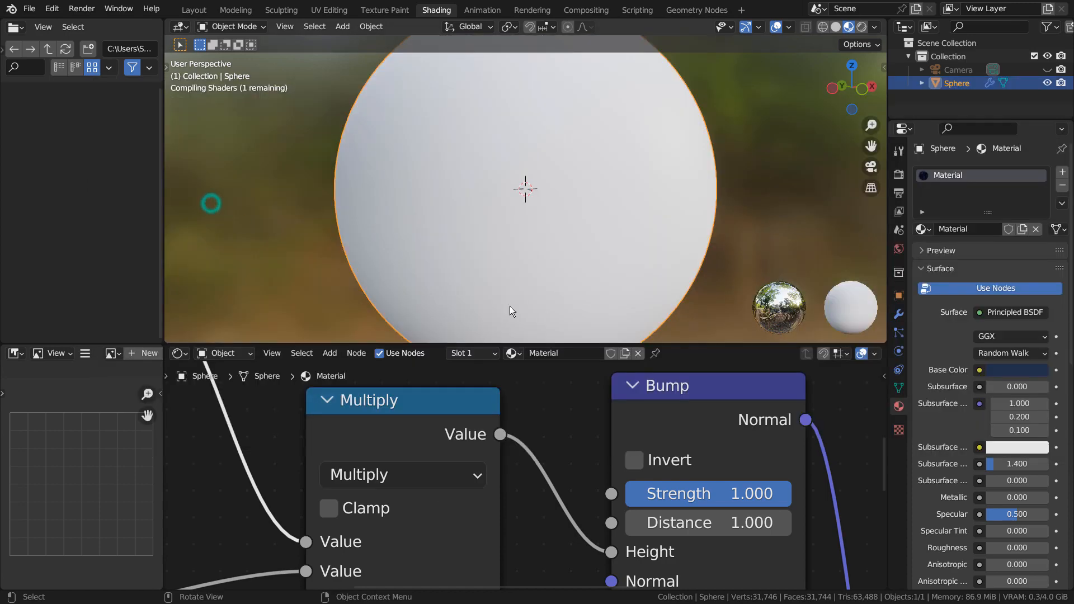
click(467, 472)
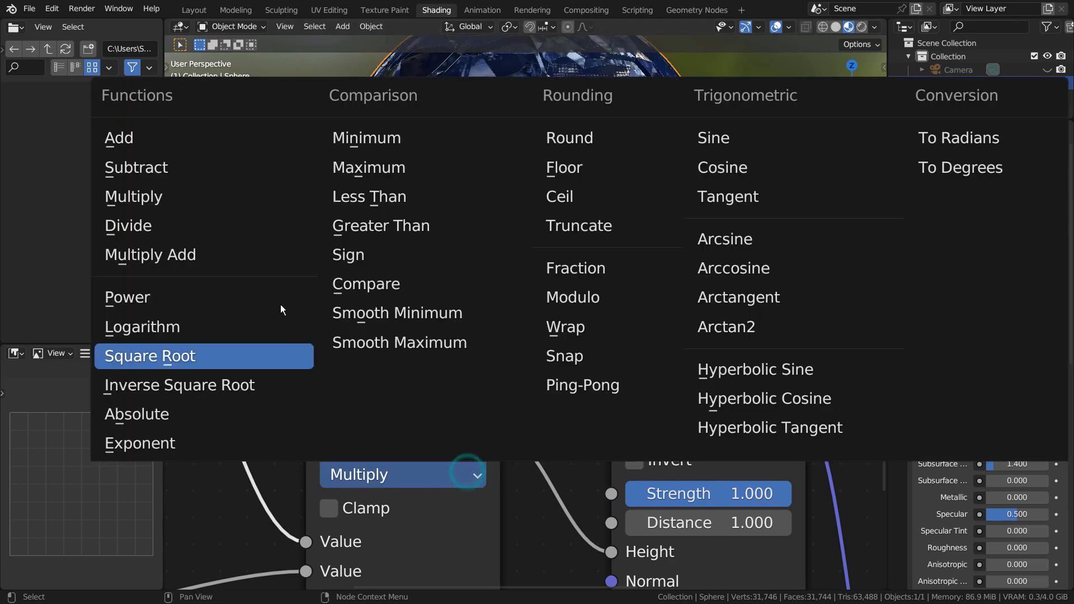
click(210, 171)
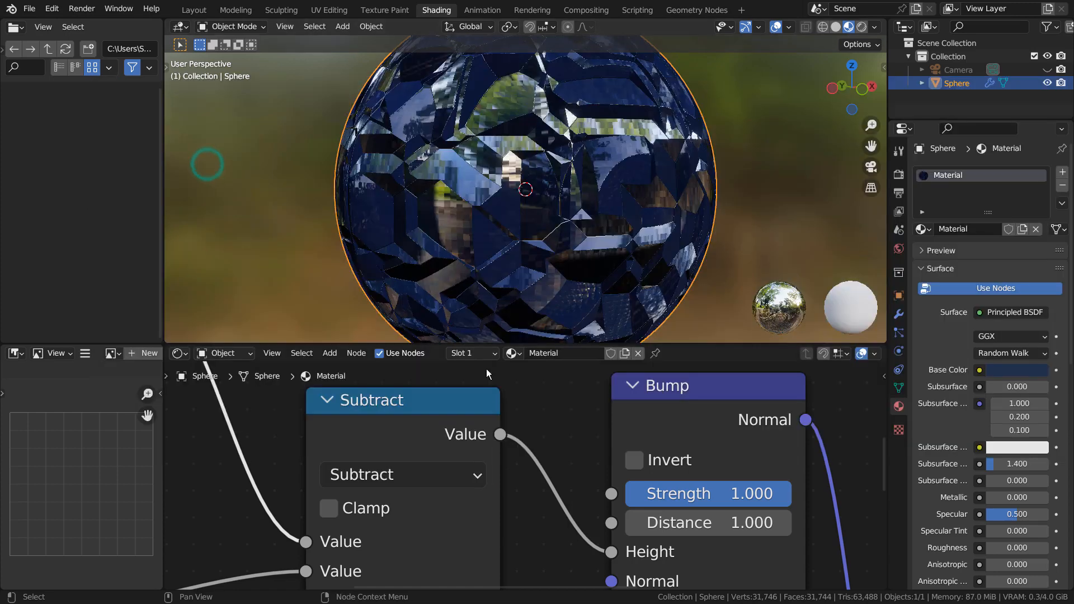
- Set the Scale of the F2 Voronoi Texture node to 0
middle_drag(211, 470, 623, 532)
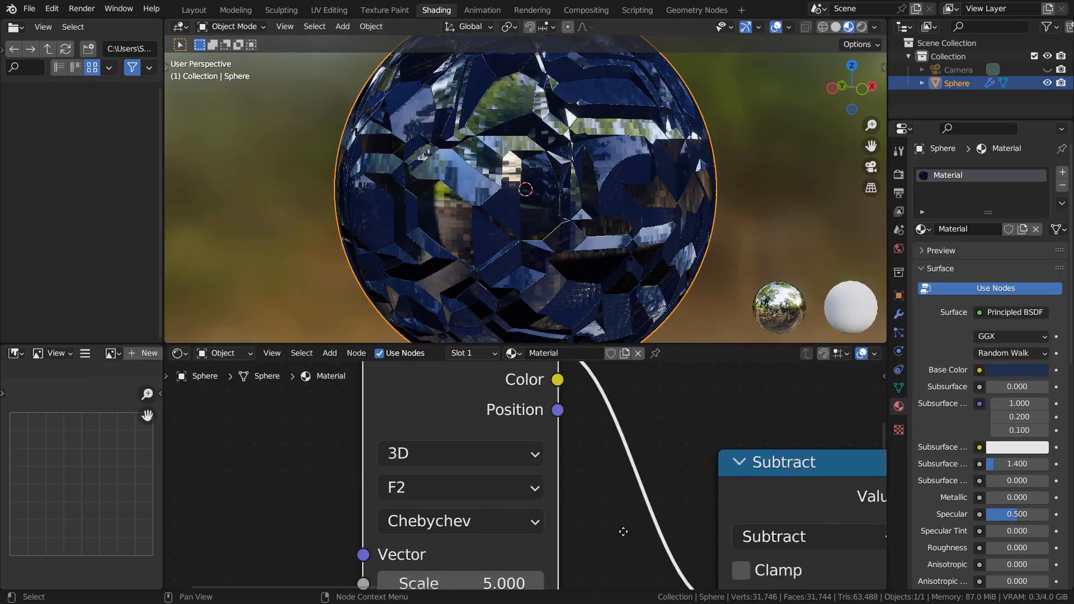
middle_drag(595, 485, 587, 408)
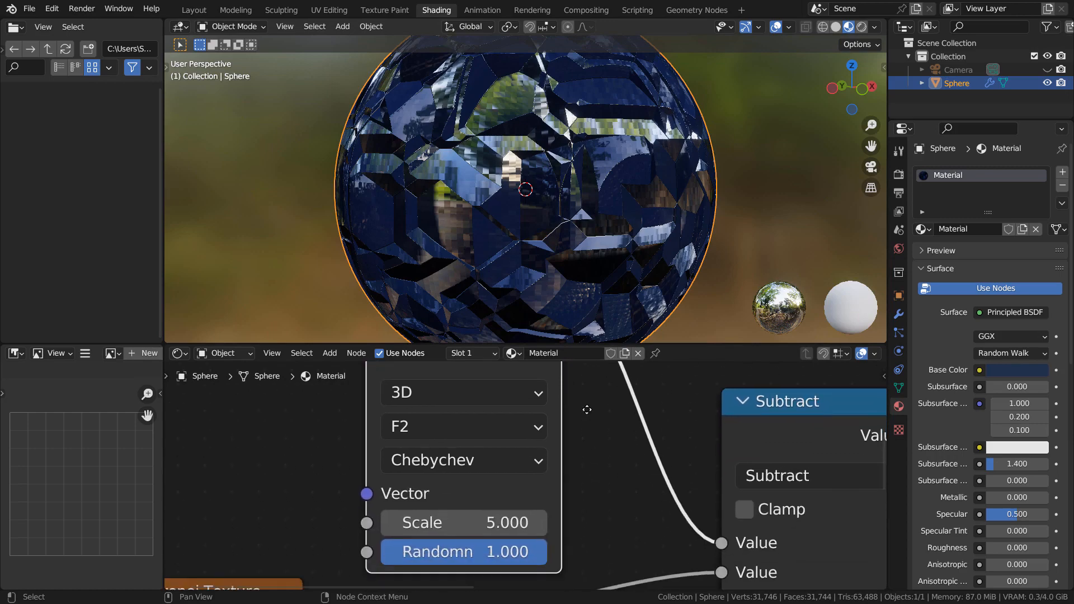
mouse_move(506, 525)
mouse_down()
mouse_move(330, 526)
mouse_move(616, 526)
mouse_move(168, 526)
mouse_move(502, 527)
mouse_up()
click(502, 527)
text(0)
key(Return)
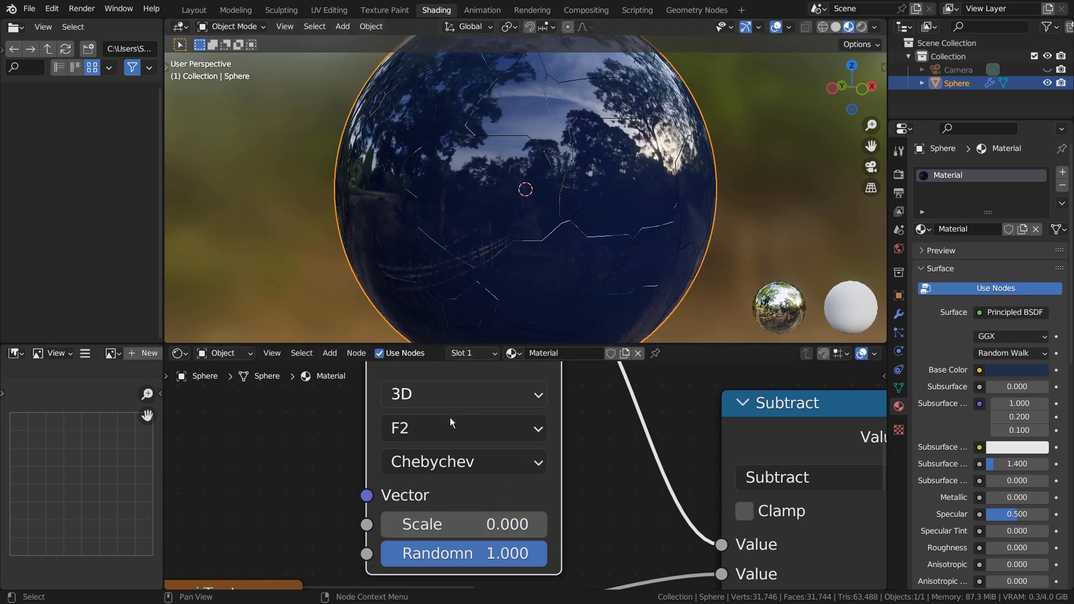
- Try a much larger Scale on the F1 Voronoi Texture node, and undo both Voronoi scale changes
middle_drag(299, 504, 610, 358)
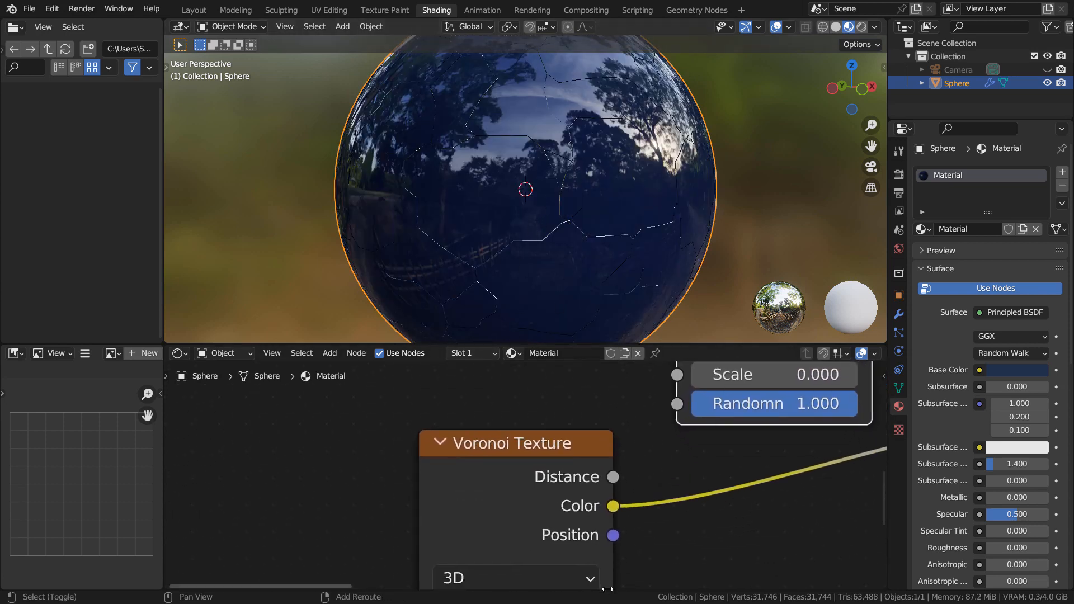
middle_drag(651, 562, 656, 431)
middle_drag(675, 524, 616, 500)
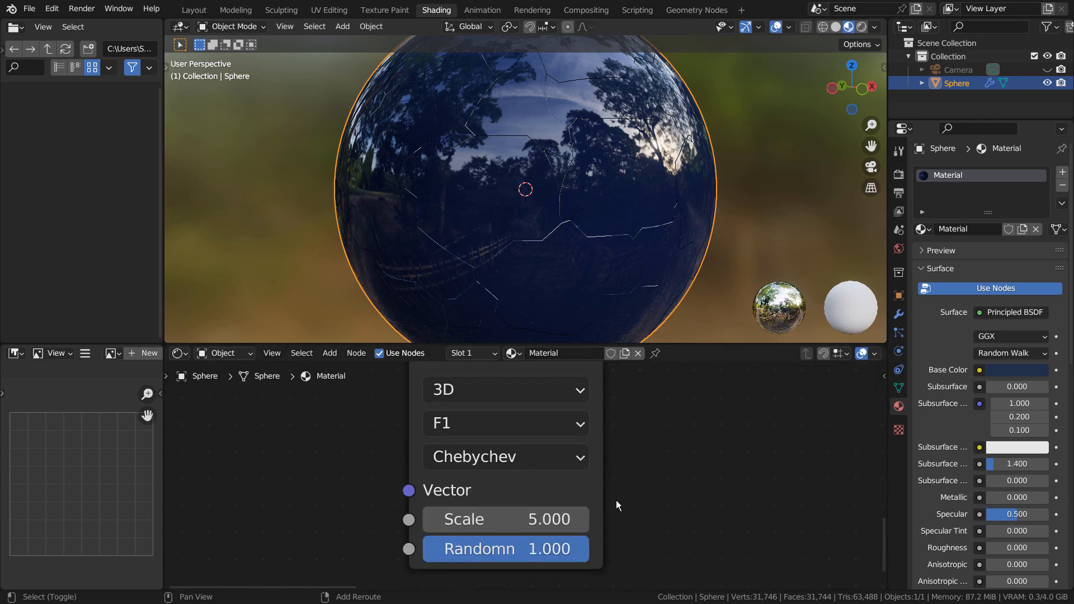
drag(519, 519, 897, 519)
middle_drag(584, 203, 640, 281)
key(ctrl+z)
key(ctrl+z)
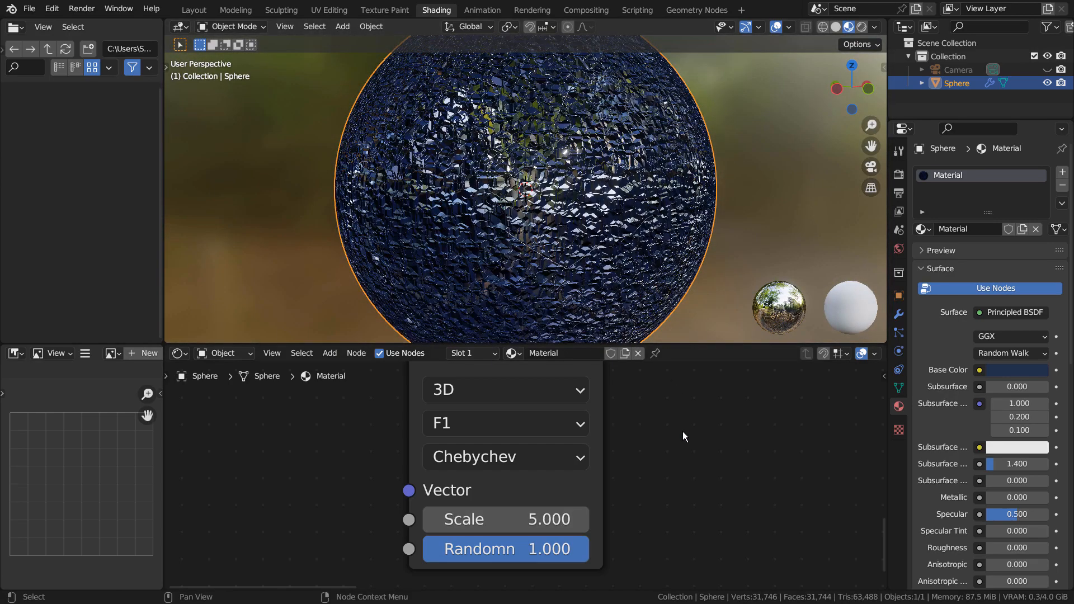
- Try 2D dimensions on the F2 Voronoi Texture node and return it to 3D
shift+middle_drag(767, 415, 473, 549)
shift+middle_drag(735, 459, 699, 556)
shift+middle_drag(634, 437, 759, 527)
shift+middle_drag(711, 453, 727, 490)
click(642, 412)
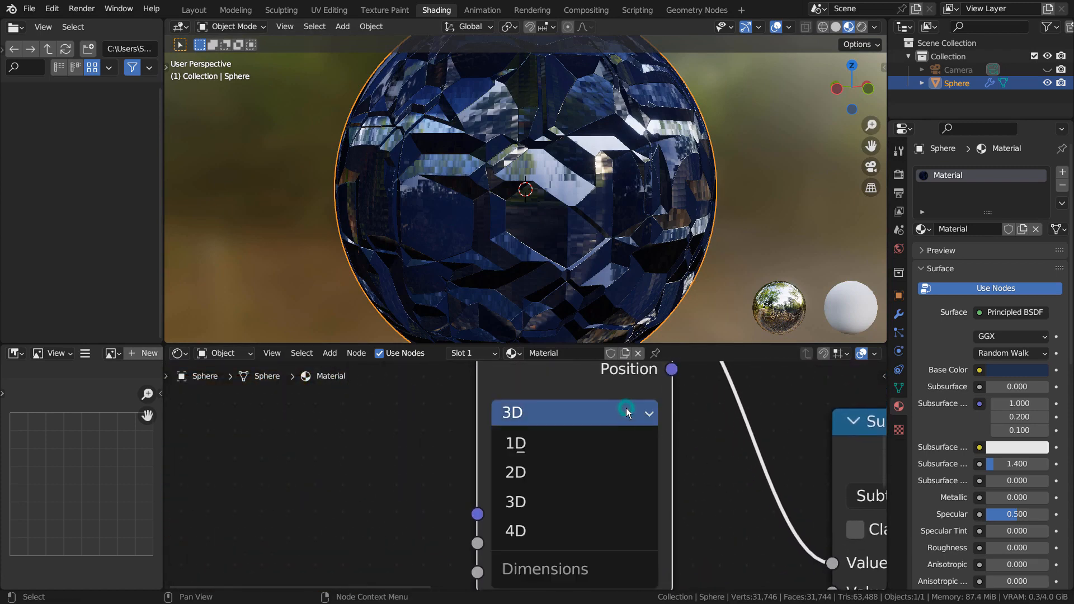
click(613, 472)
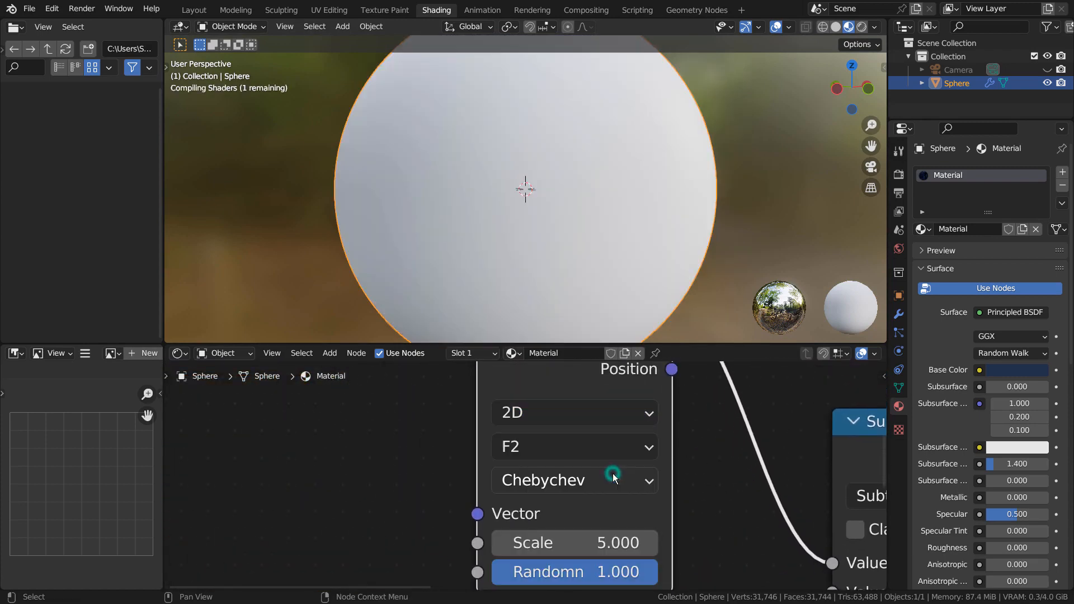
click(608, 412)
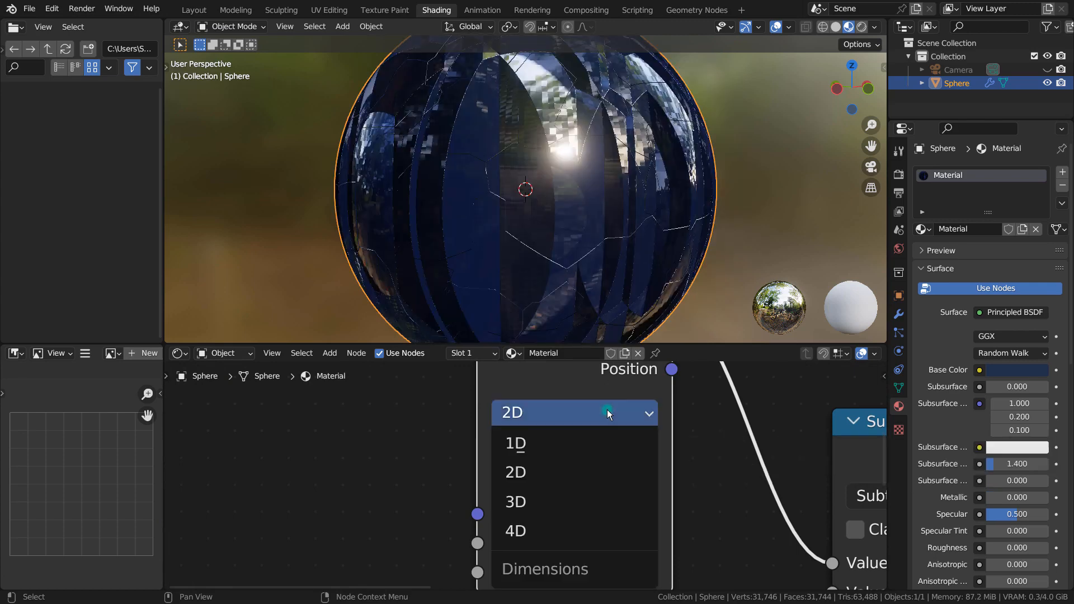
click(602, 500)
- Try the N-Sphere Radius feature output on the F2 Voronoi Texture node and return it to F2
click(603, 445)
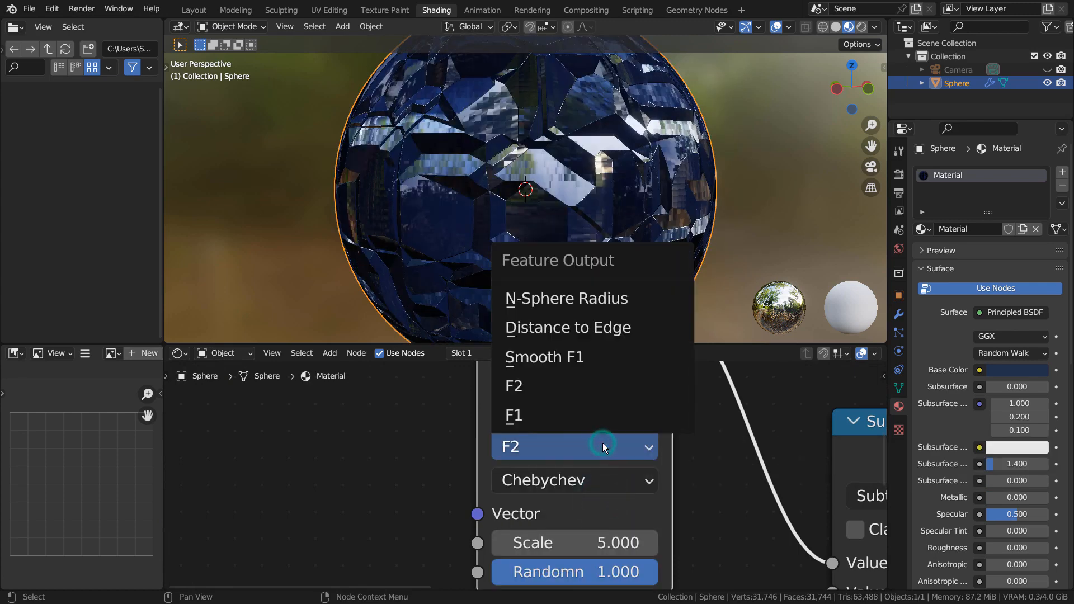
click(601, 304)
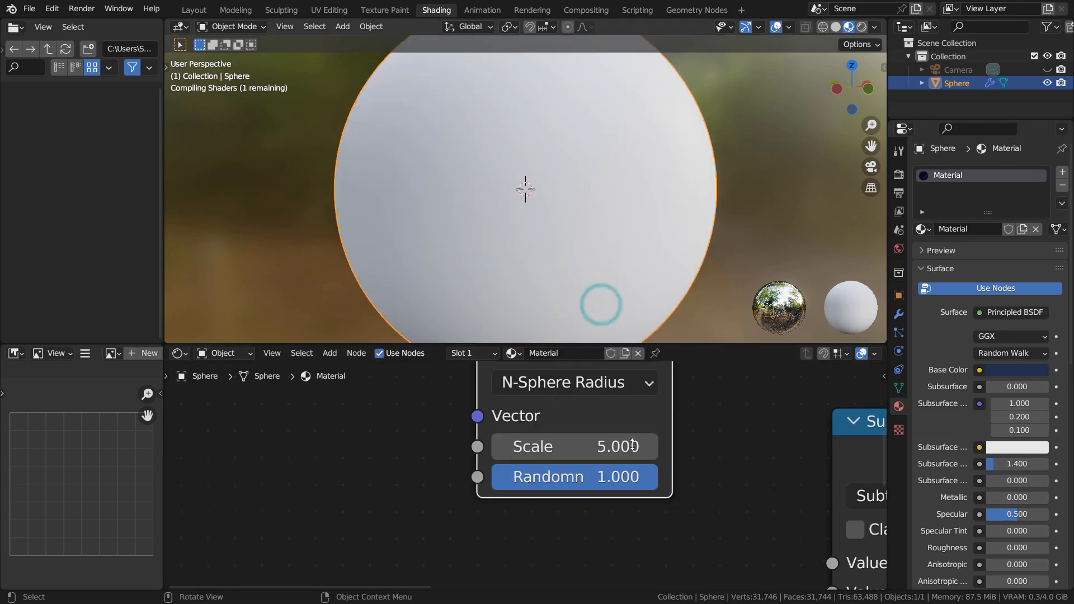
click(622, 381)
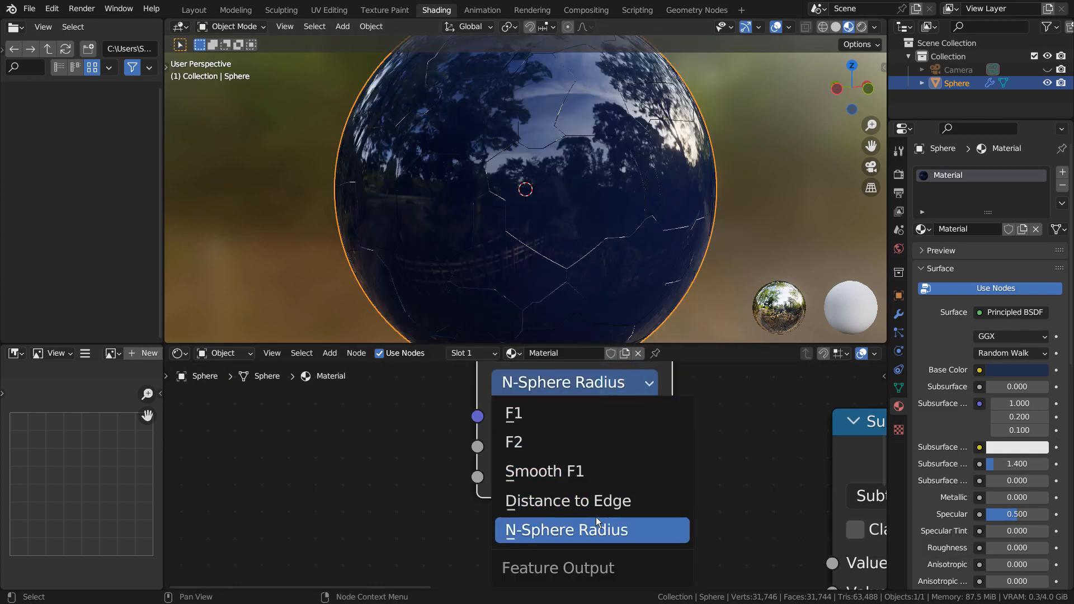
click(591, 441)
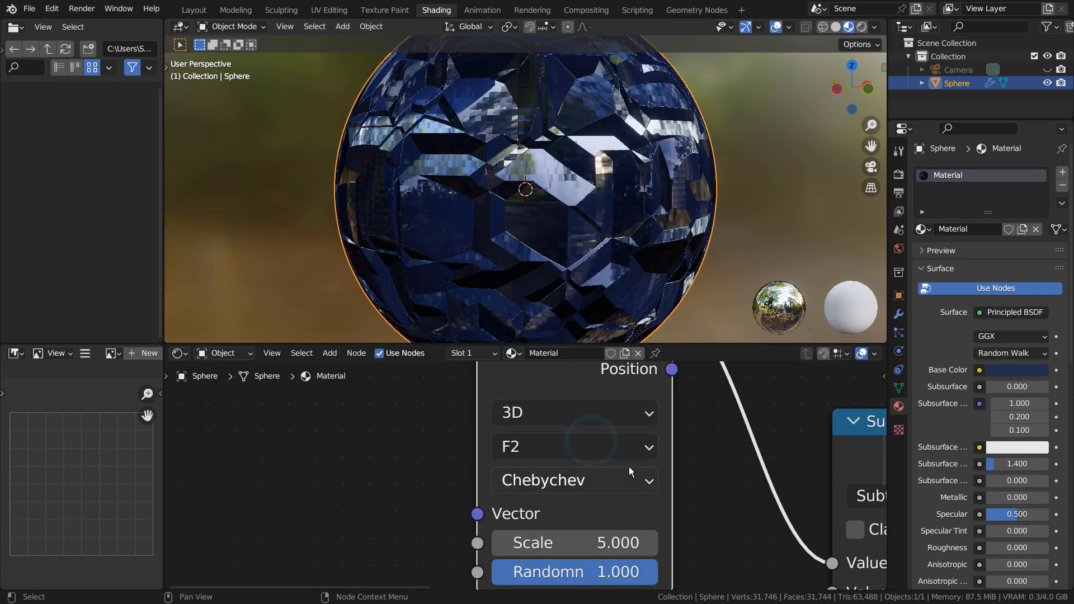
- Try the Minkowski, Manhattan and Euclidean distance metrics on the F2 Voronoi Texture node
click(627, 491)
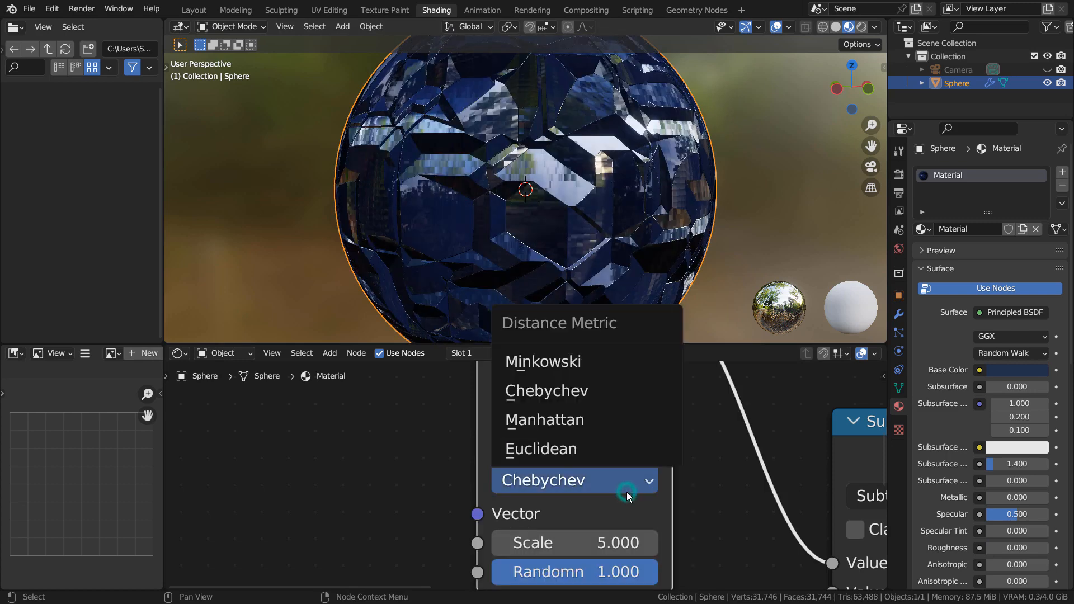
click(610, 364)
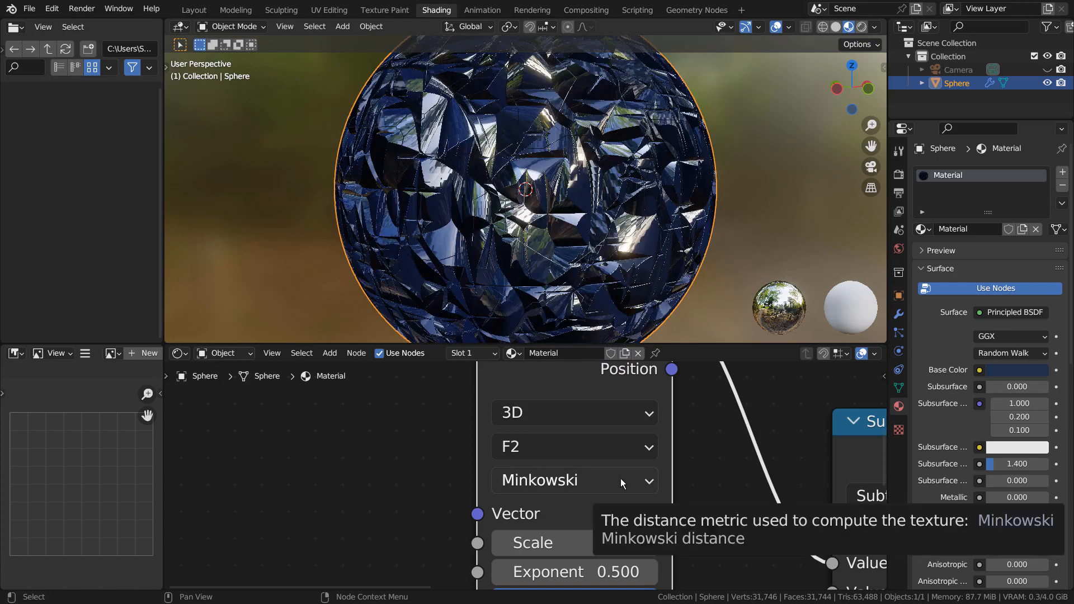
middle_drag(532, 267, 584, 273)
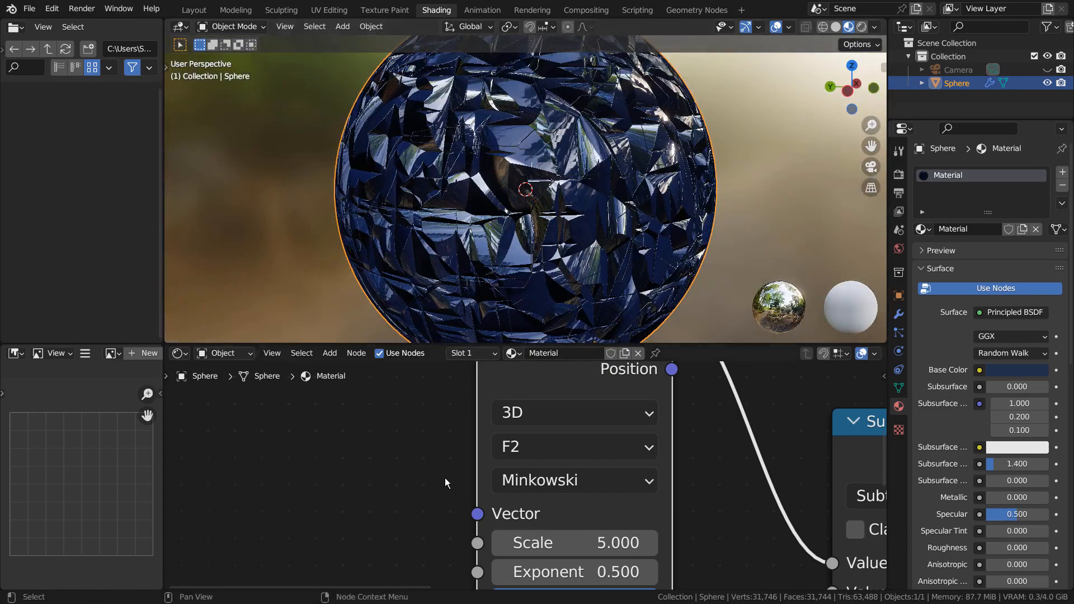
middle_drag(339, 514, 432, 470)
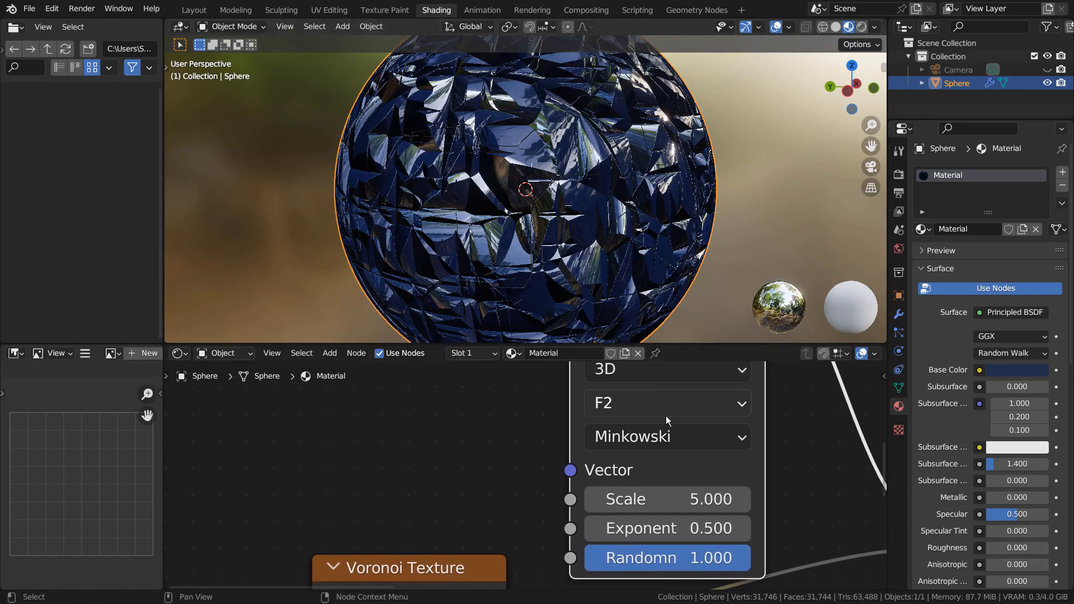
click(666, 435)
click(677, 380)
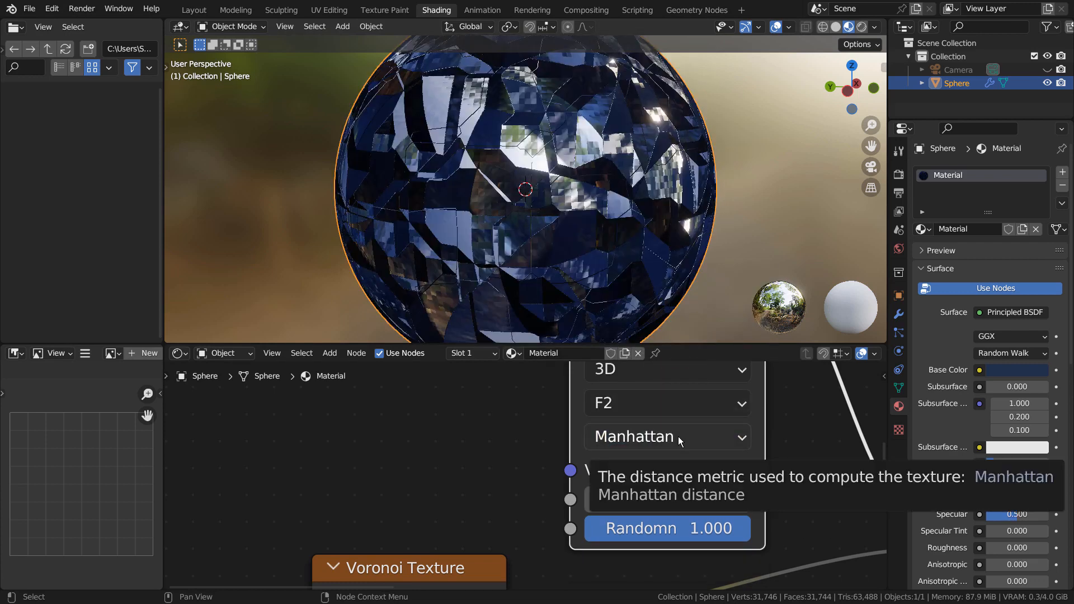
click(678, 436)
click(680, 407)
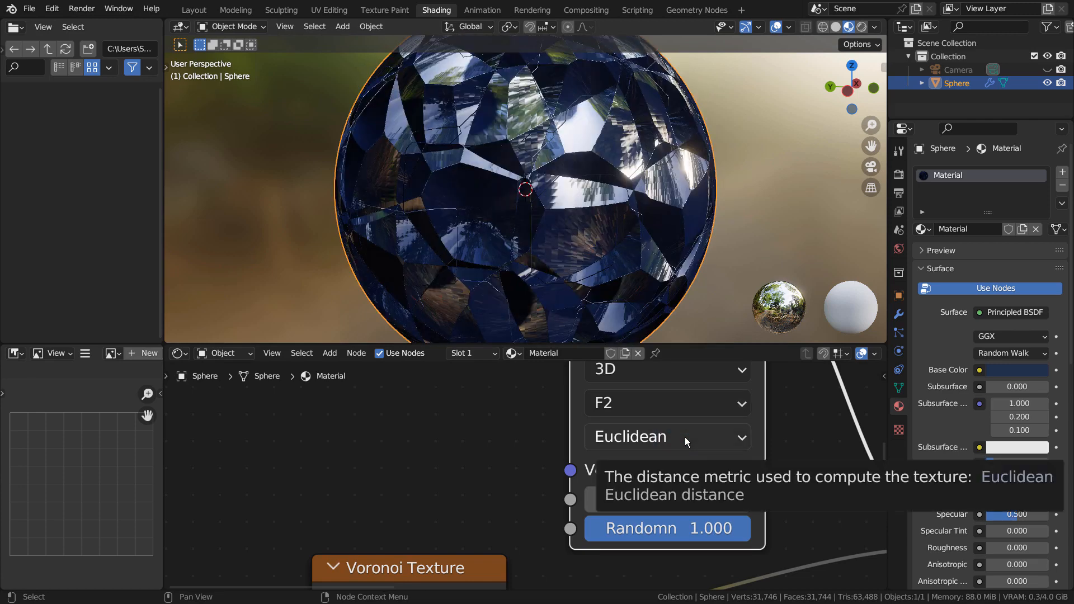
- Mute the F1 Voronoi Texture node and set the F2 Voronoi node's distance metric to Chebychev
click(480, 569)
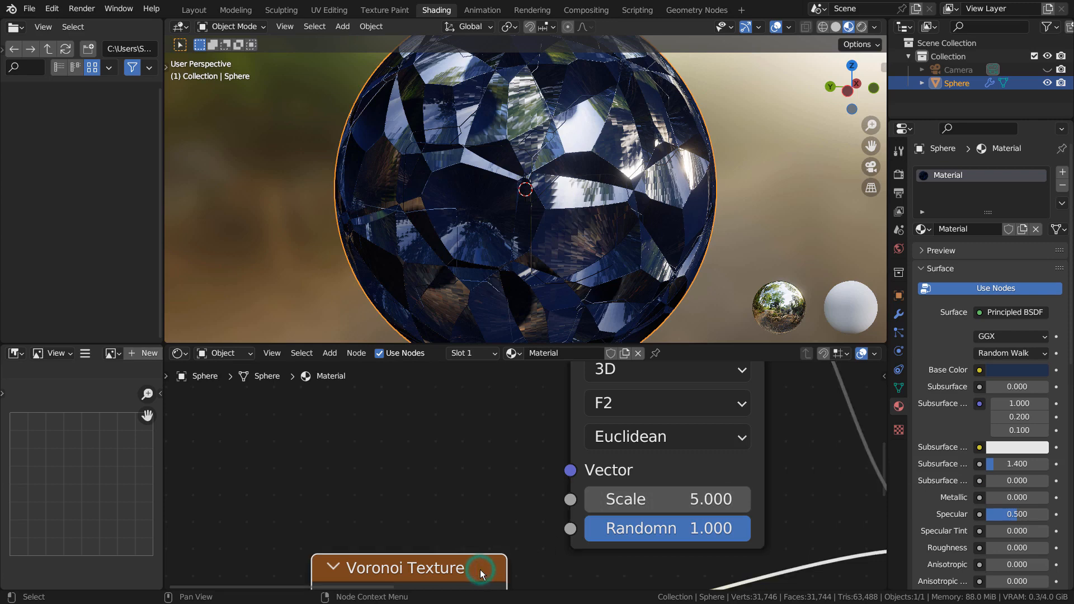
key(m)
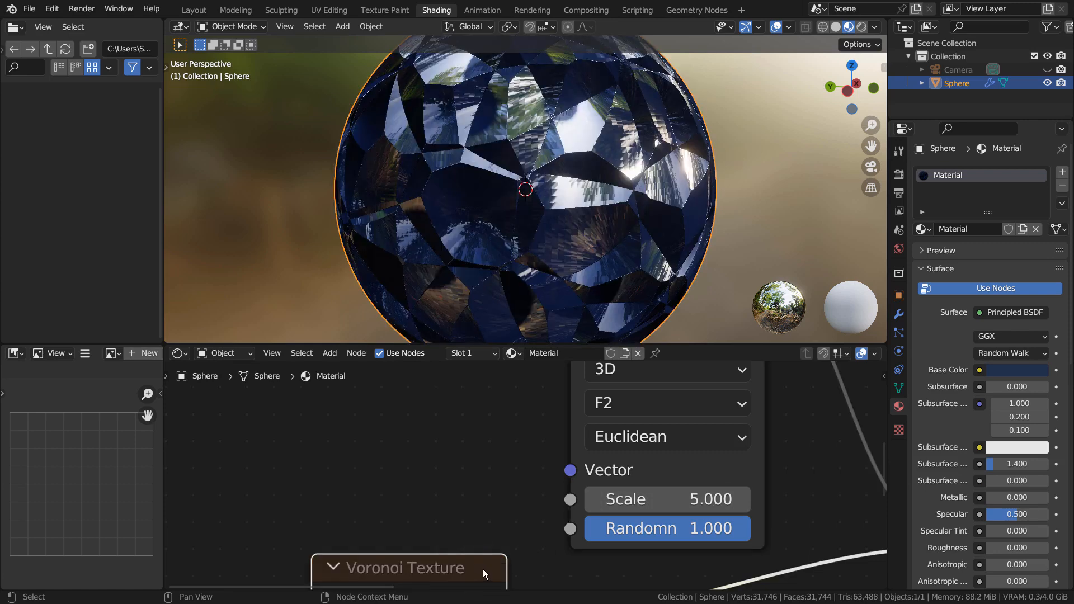
scroll(616, 254, down, 2)
scroll(507, 496, down, 4)
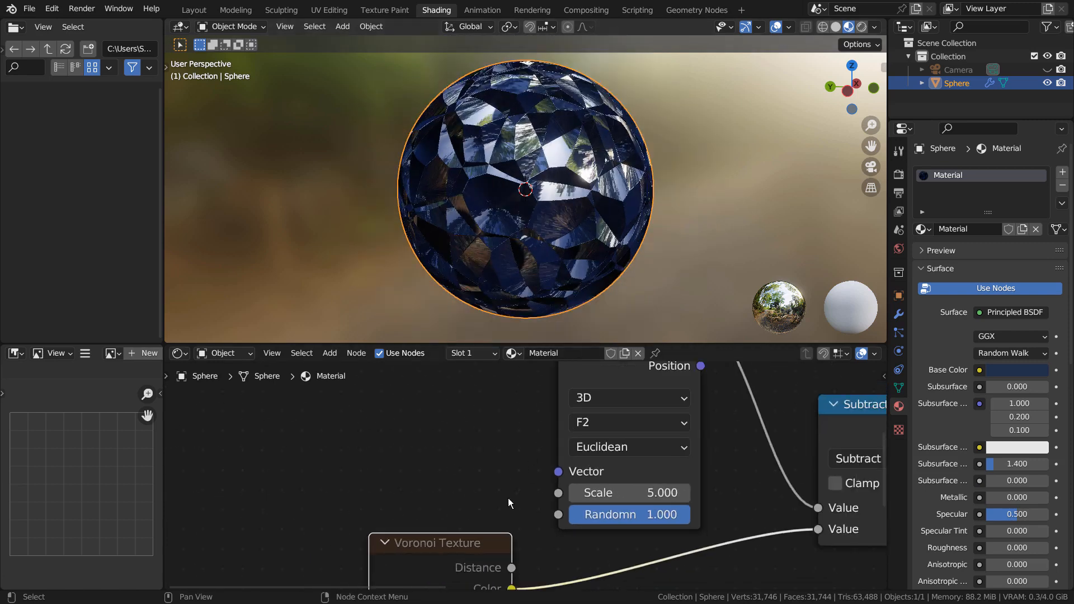
middle_drag(503, 510, 481, 418)
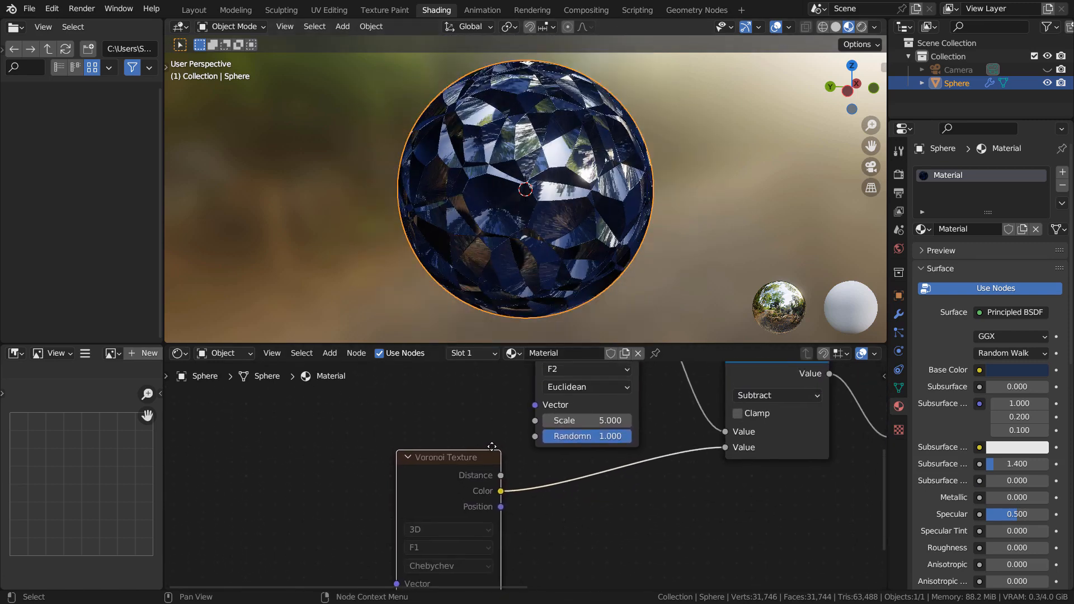
click(585, 395)
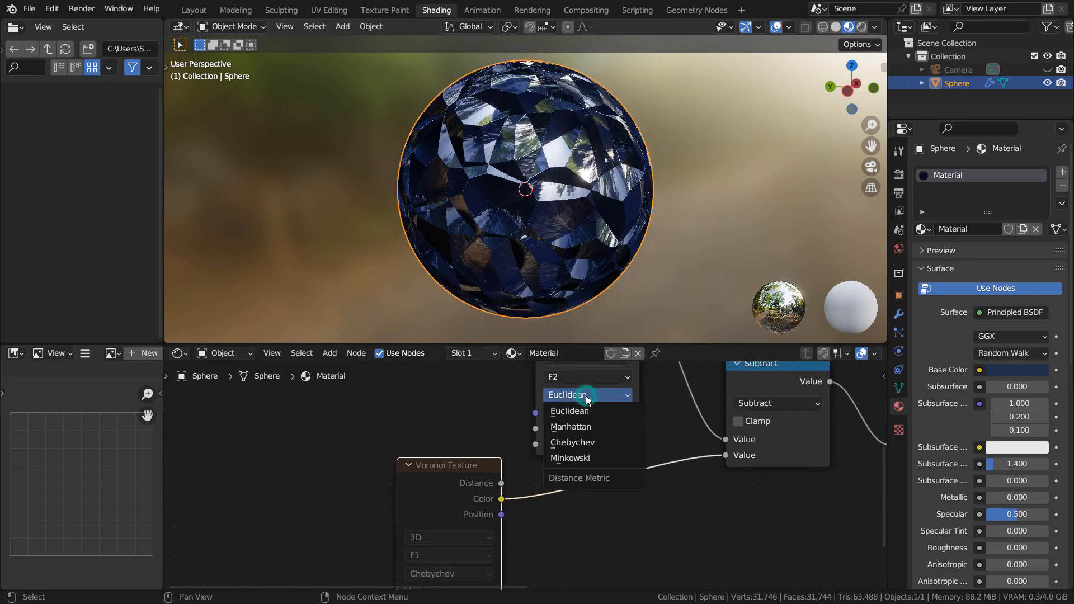
click(584, 441)
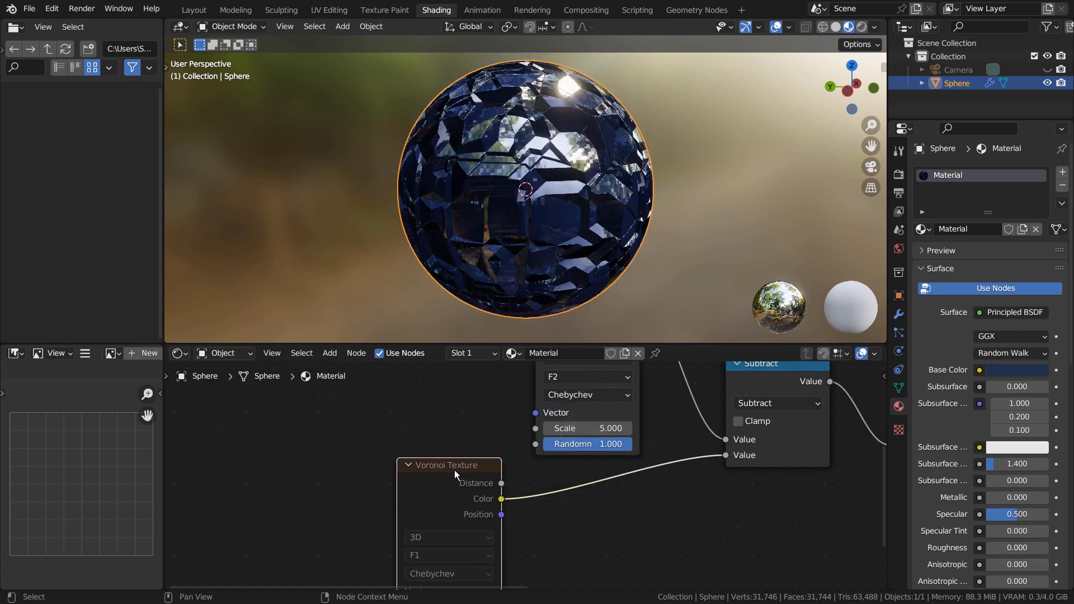
- Disconnect the first Value input of the Subtract node, and undo that link change
middle_drag(741, 500, 482, 511)
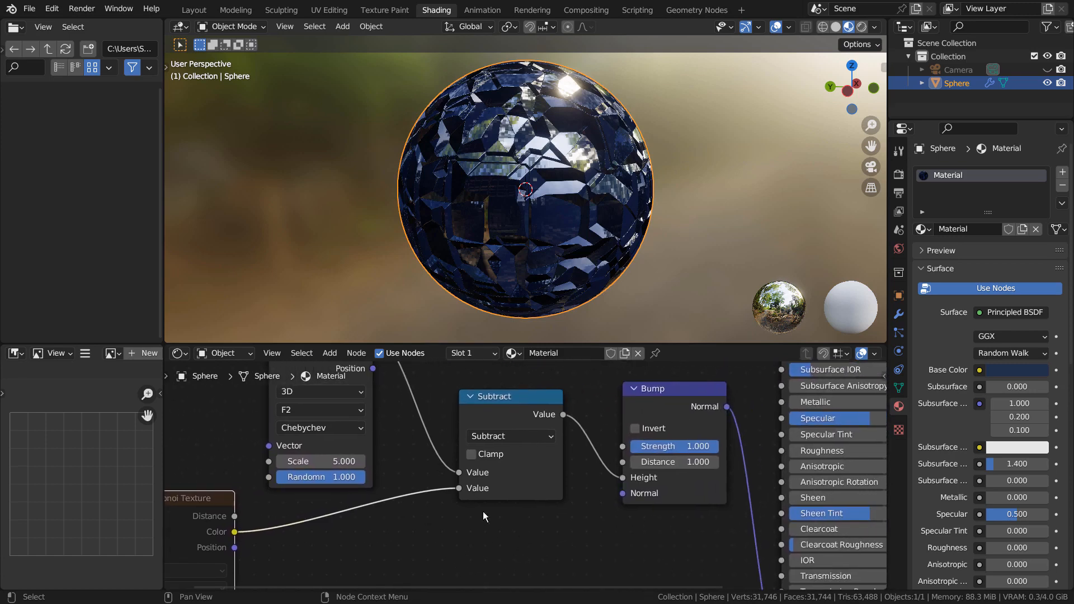
drag(466, 475, 622, 477)
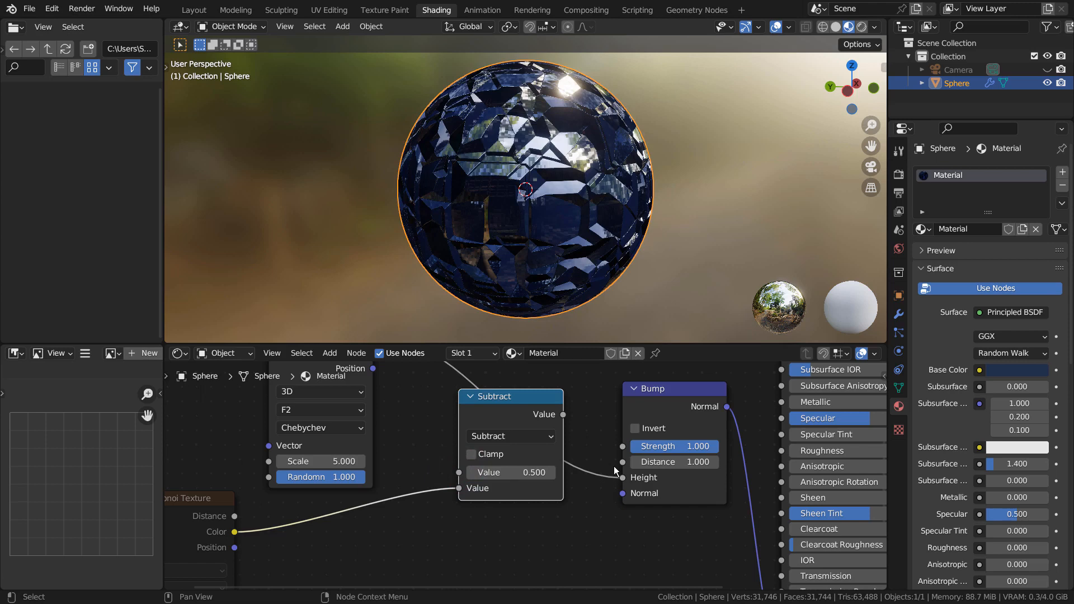
key(ctrl+z)
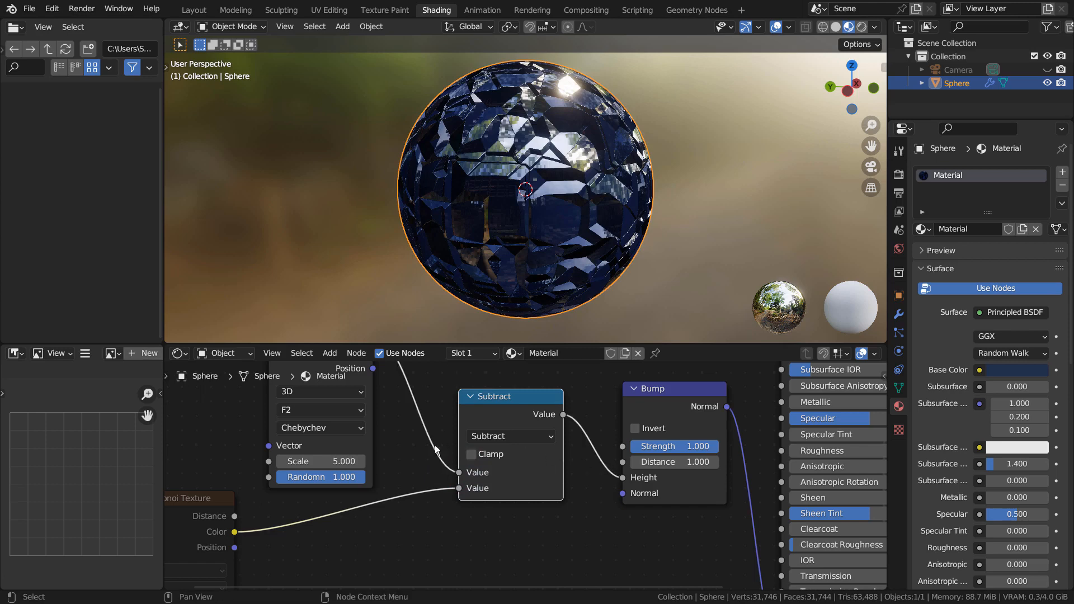
- Unmute the F1 Voronoi Texture node and set its Scale to 11.7
middle_drag(384, 452, 627, 390)
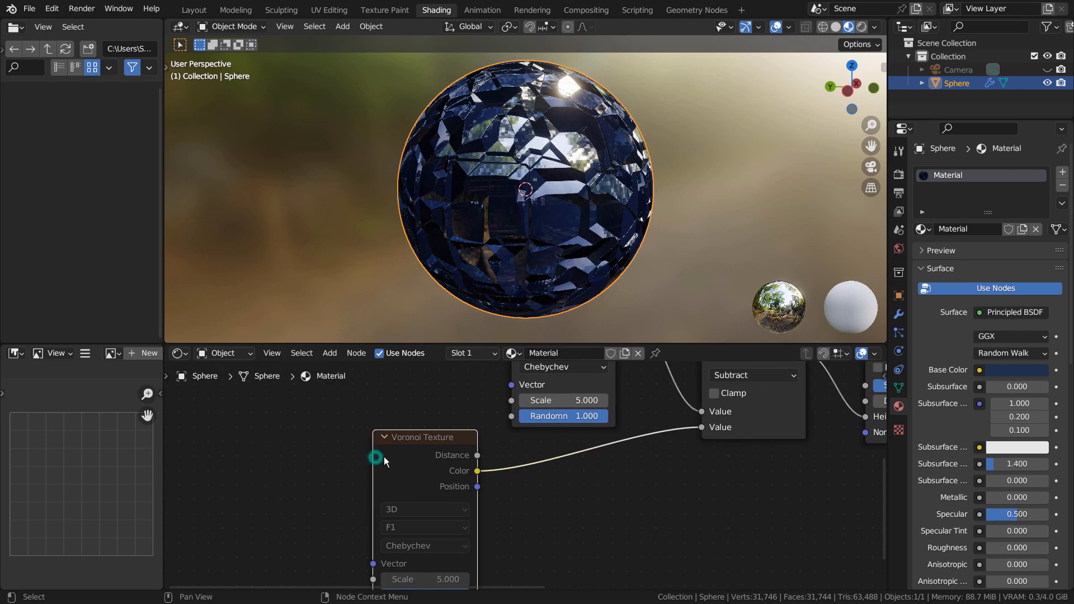
click(399, 457)
middle_drag(572, 536, 569, 442)
drag(417, 485, 482, 485)
scroll(555, 216, up, 2)
scroll(555, 216, up, 2)
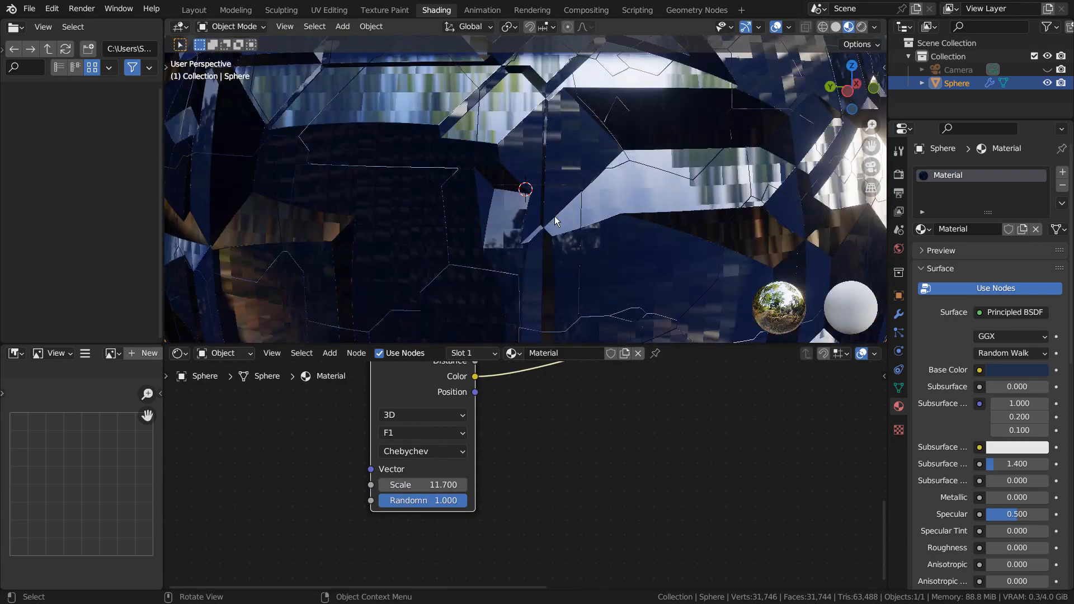
scroll(554, 216, down, 5)
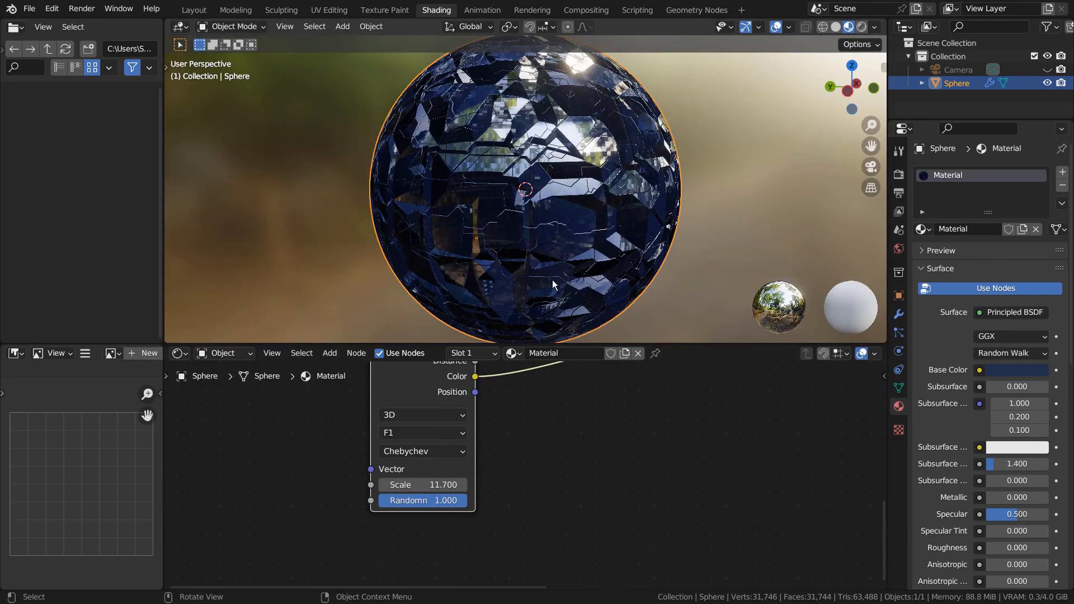
- Set the Scale of the F1 Voronoi Texture node to 7.7
click(442, 482)
text(7.7)
key(Return)
drag(442, 477, 447, 458)
- Switch the F1 Voronoi Texture node's feature output to F2 and set its Scale to 6
click(440, 434)
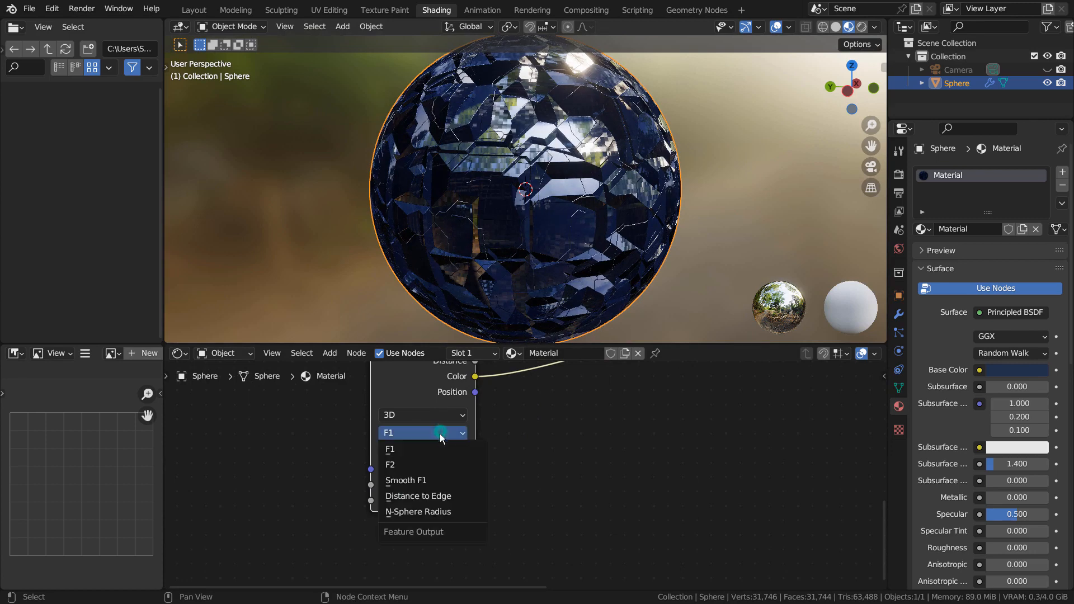
click(432, 462)
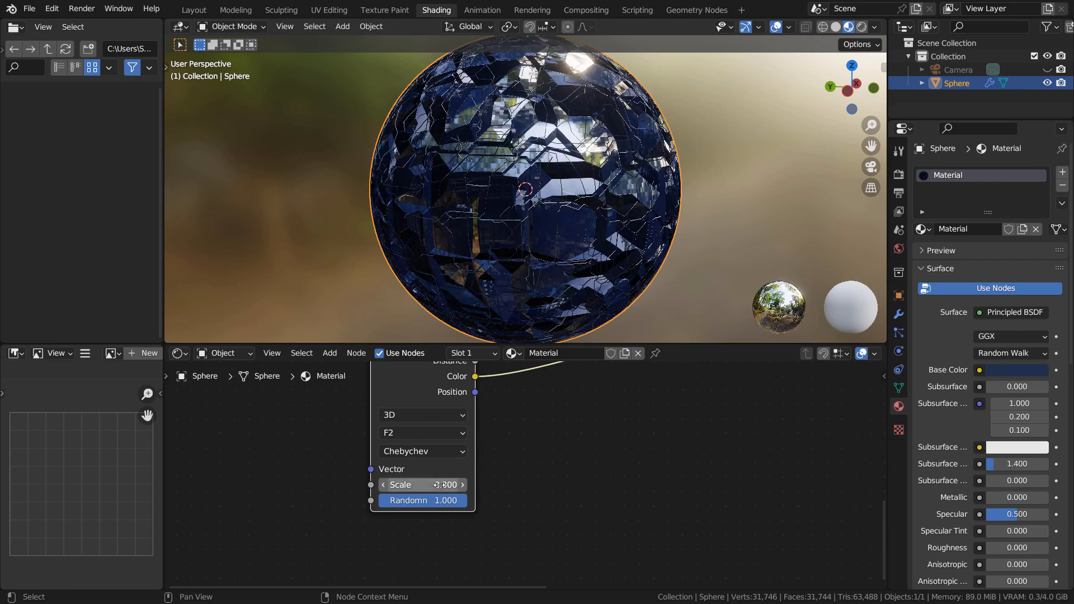
mouse_move(425, 487)
mouse_down()
mouse_move(447, 488)
mouse_move(408, 487)
mouse_up()
- Try the Euclidean and Minkowski distance metrics on the Voronoi Texture node with Scale 6
click(416, 452)
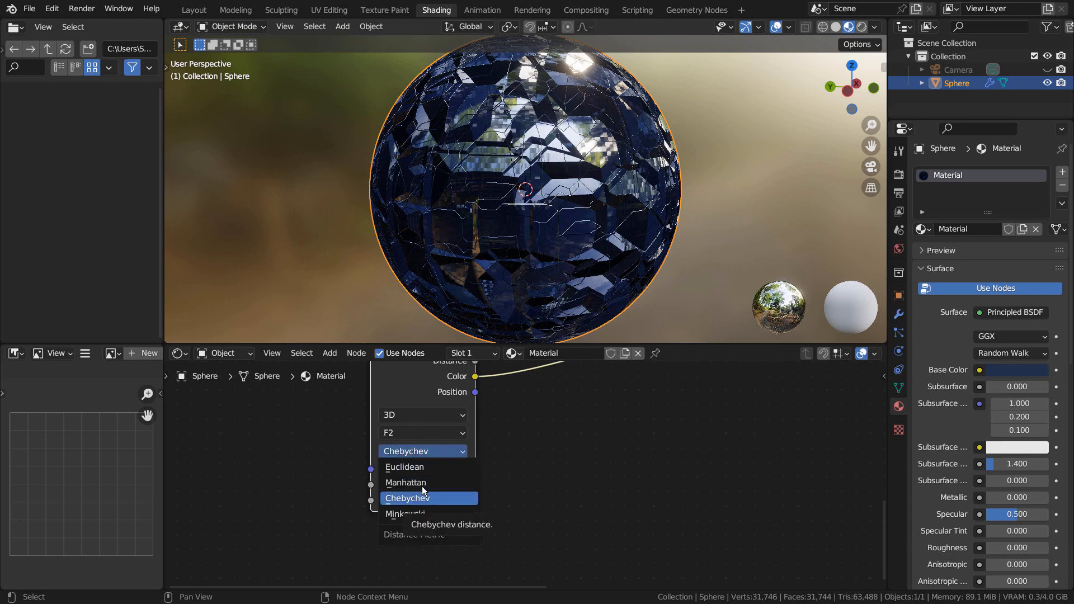
click(424, 465)
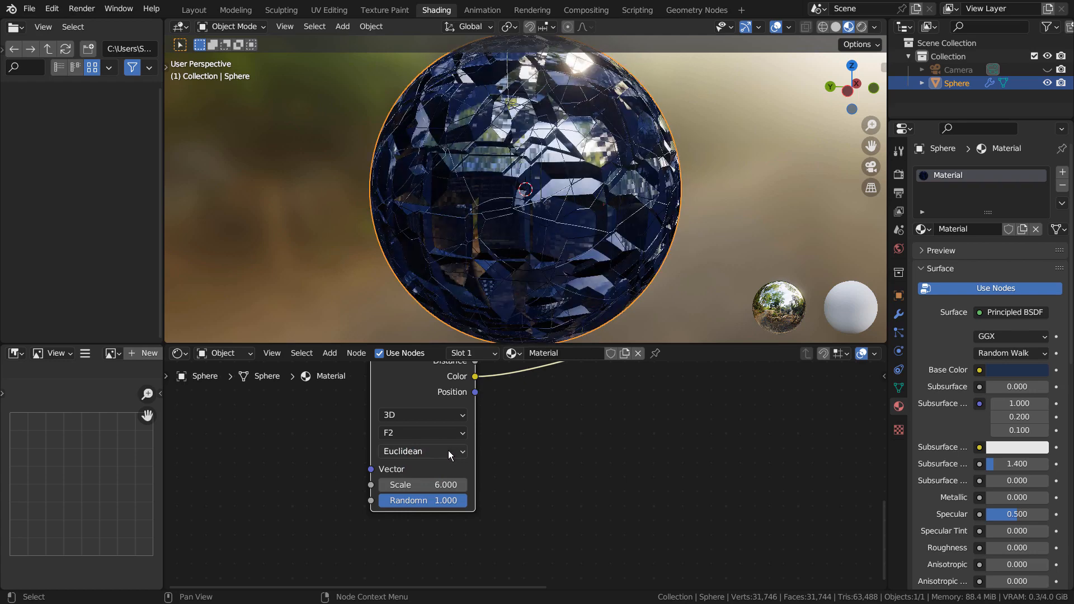
click(447, 451)
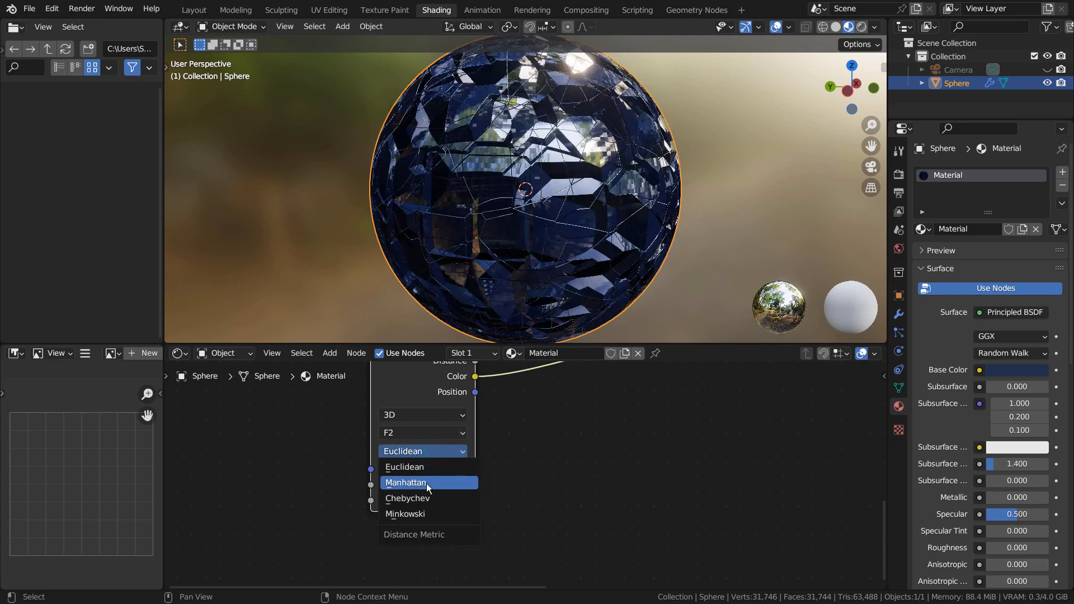
click(413, 514)
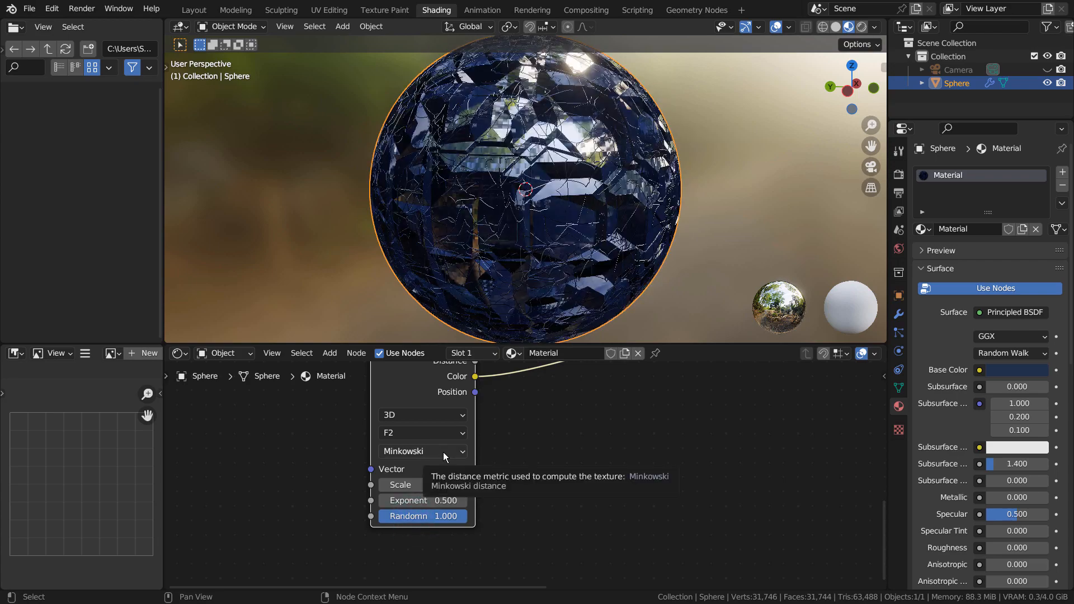
scroll(565, 228, up, 2)
middle_drag(565, 228, 652, 215)
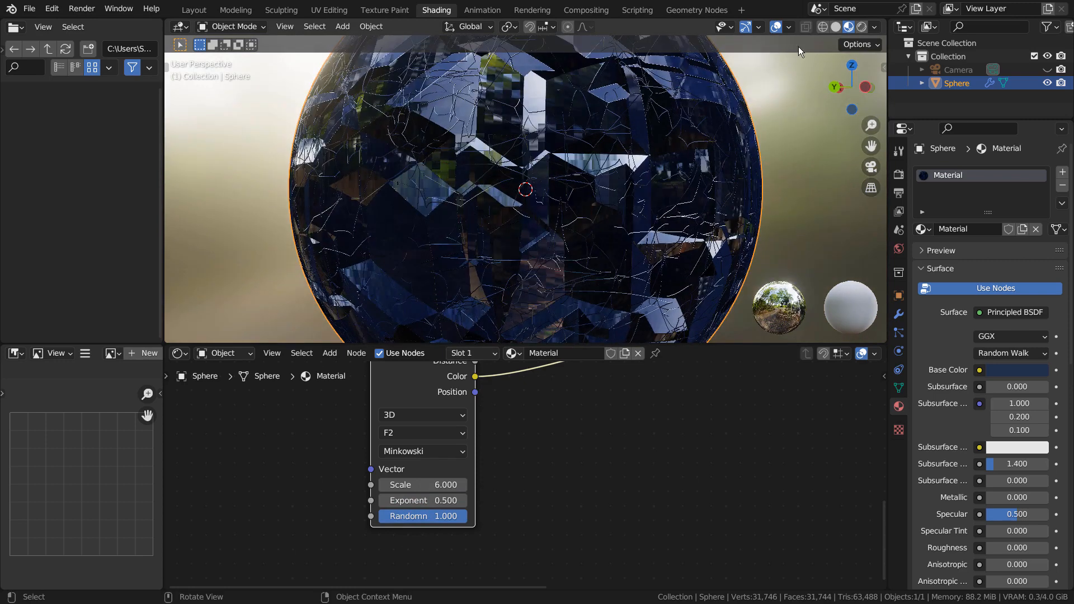
- Compare the sphere in solid and wireframe shading, and return the viewport to material preview
click(835, 26)
click(848, 27)
key(shift+z)
key(shift+z)
key(shift+z)
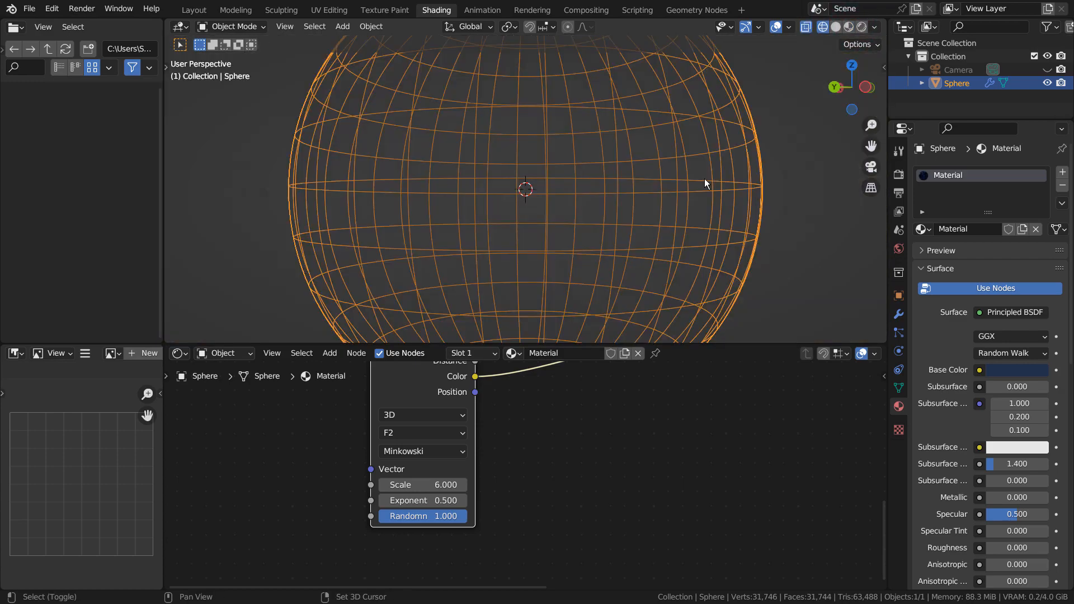
key(shift+z)
- Set the distance metric of the Voronoi Texture node with Scale 6 to Chebychev
scroll(705, 183, down, 4)
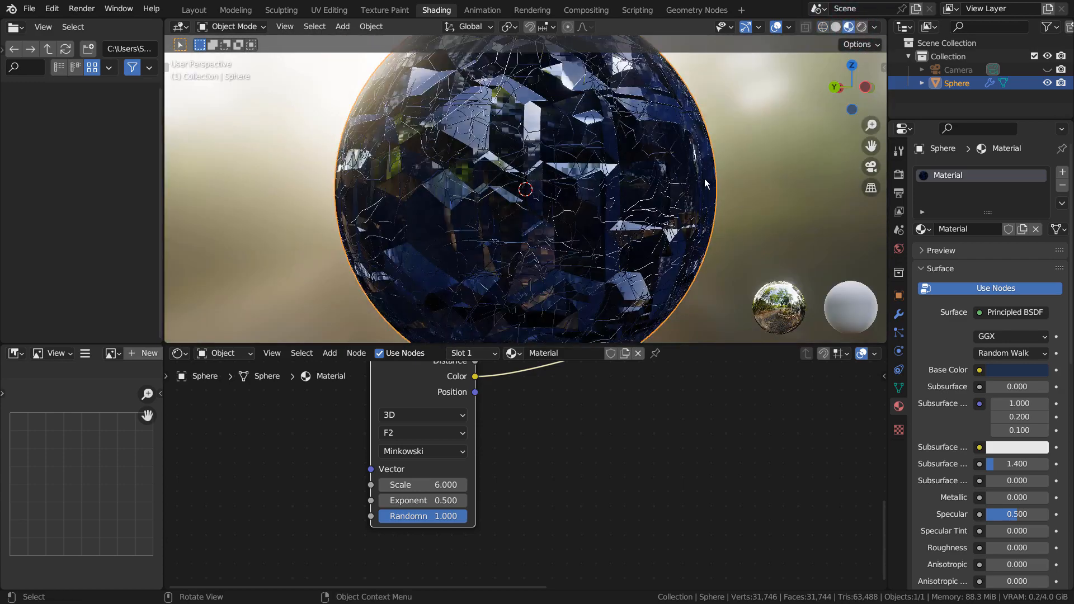
click(407, 452)
click(404, 493)
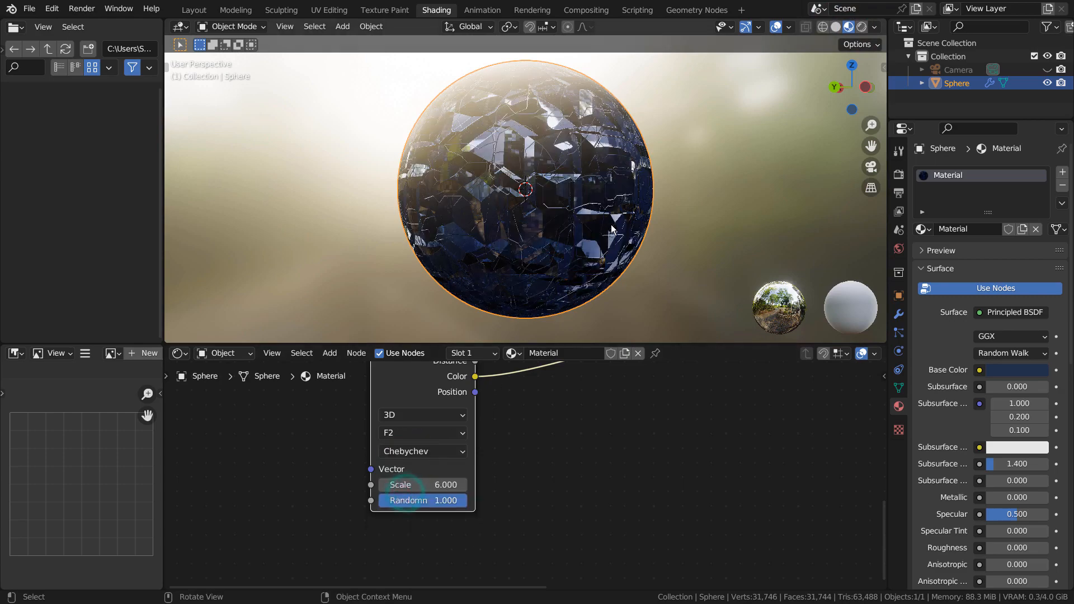
- Hide the viewport overlays and maximize the 3D viewport to present the textured sphere
middle_drag(611, 224, 511, 250)
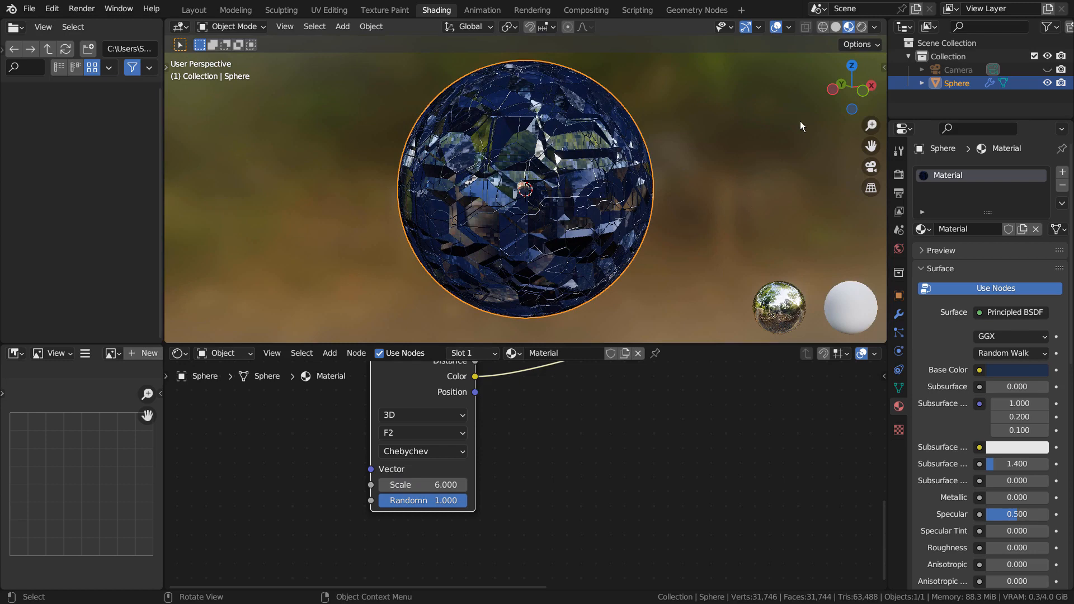
click(775, 27)
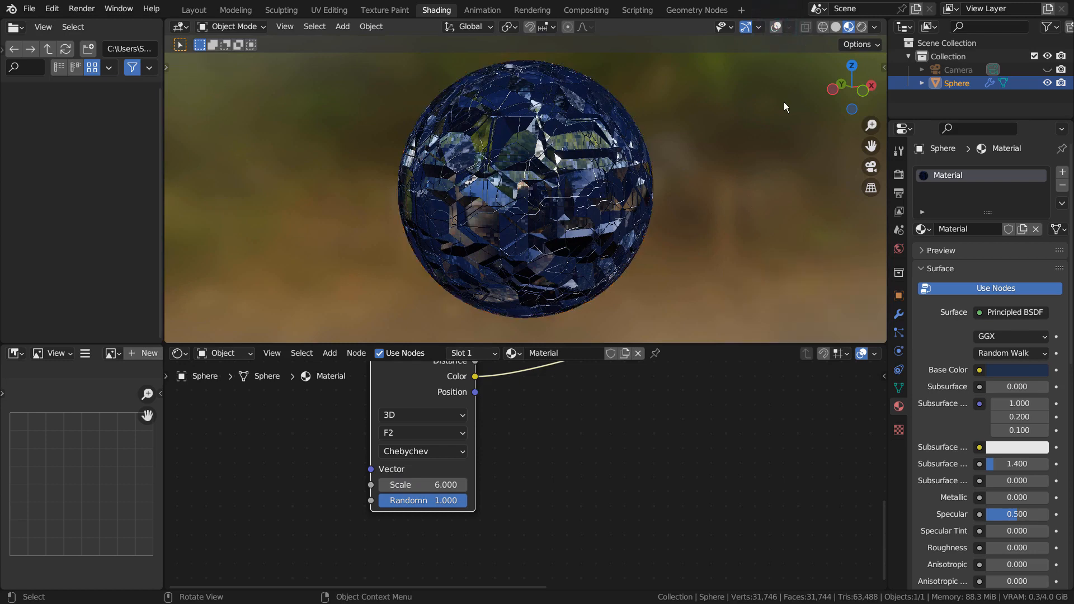
key(ctrl+space)
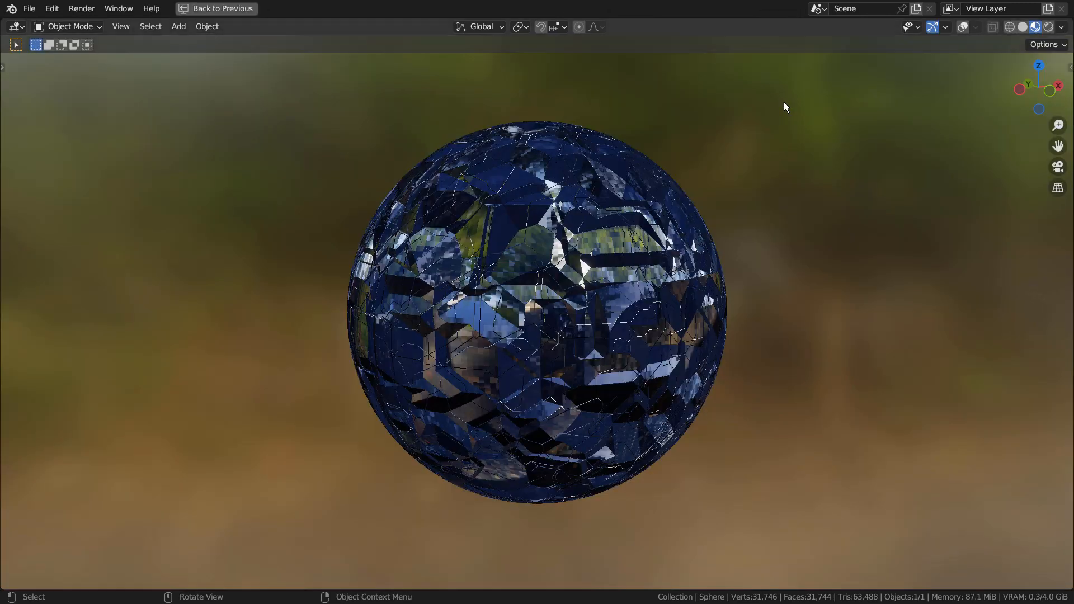